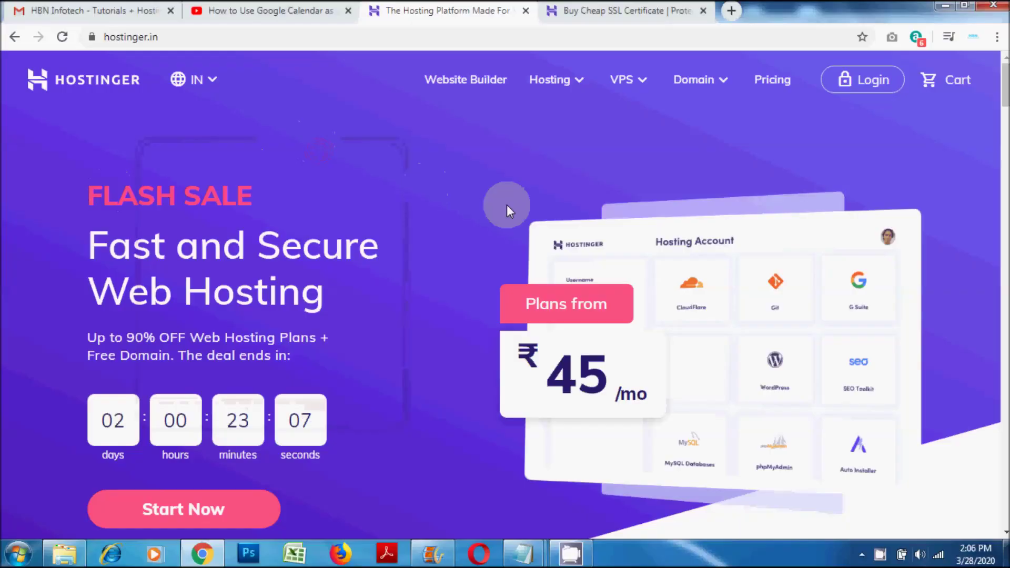
# From Hostinger's Hosting menu, go to the 'Buy Cheap SSL Certificate' page.
pyautogui.scroll(-10, 579, 192)
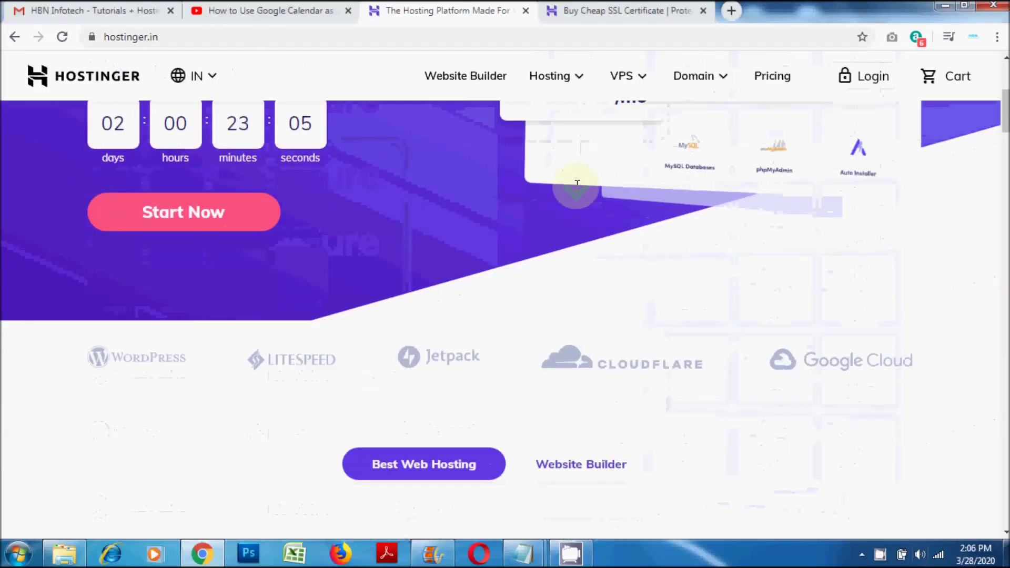
pyautogui.scroll(-7, 576, 189)
pyautogui.moveTo(580, 243)
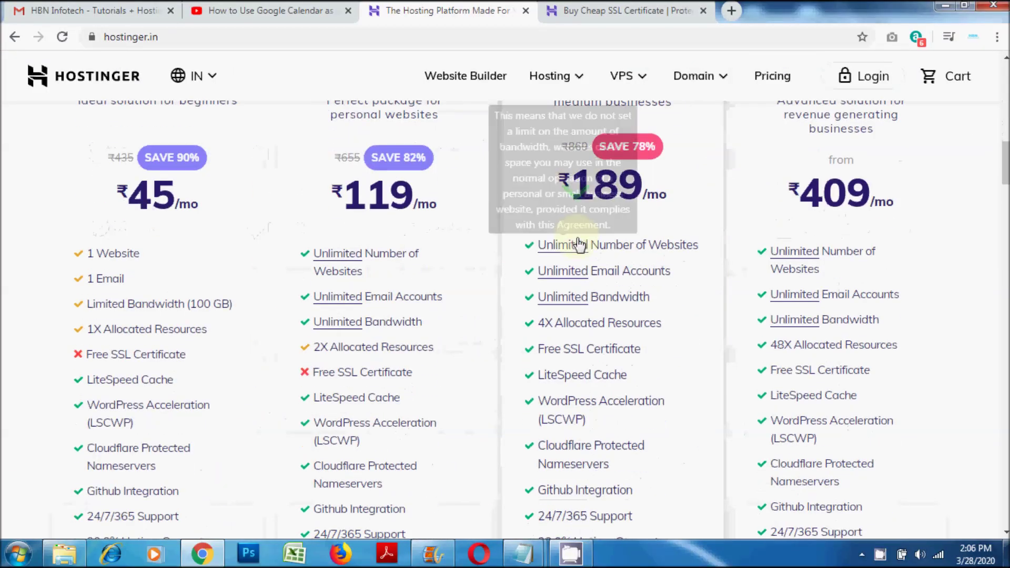
pyautogui.scroll(-15, 579, 243)
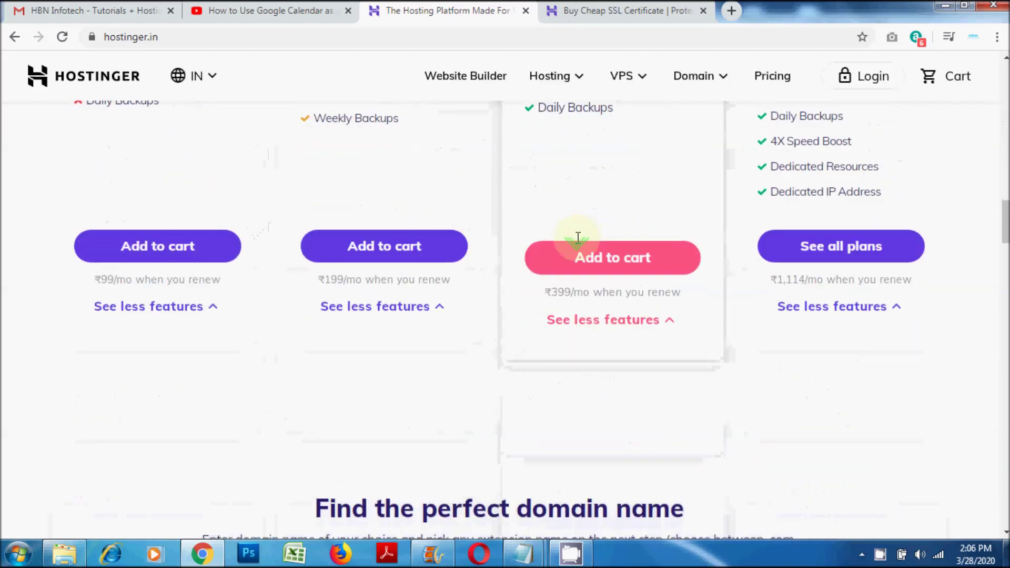
pyautogui.scroll(-12, 577, 243)
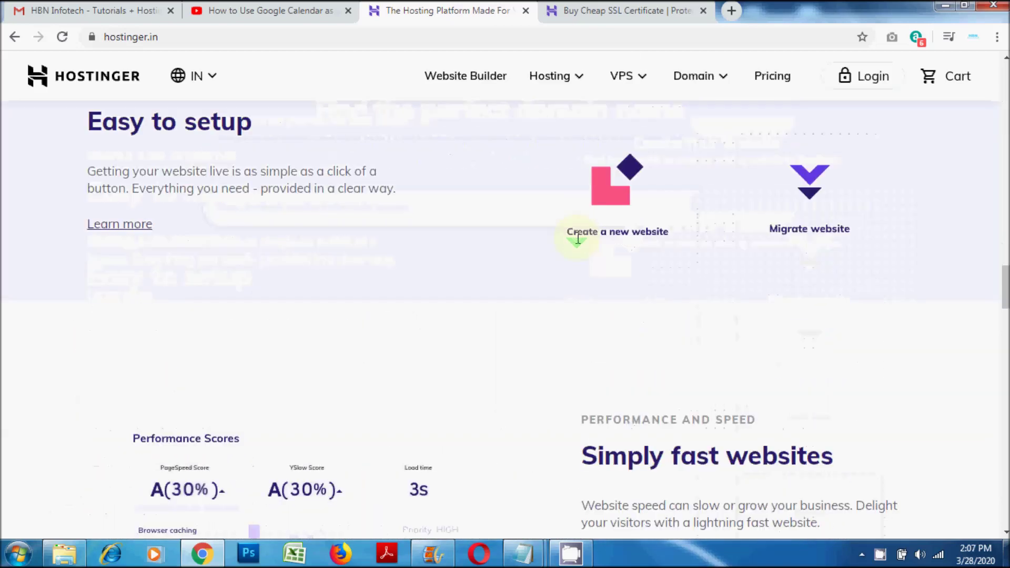
pyautogui.scroll(-12, 891, 330)
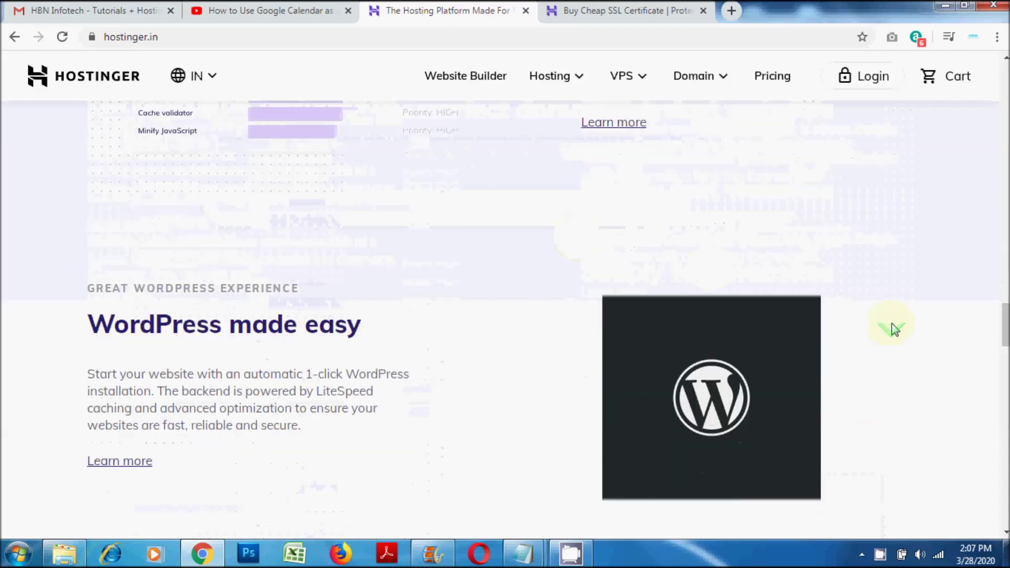
pyautogui.scroll(-12, 893, 329)
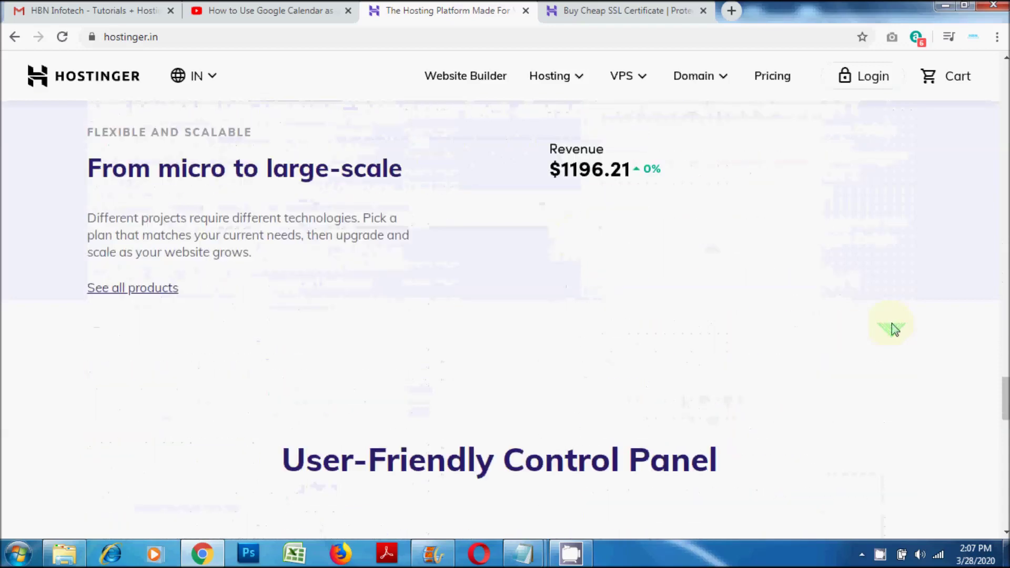
pyautogui.scroll(-12, 893, 329)
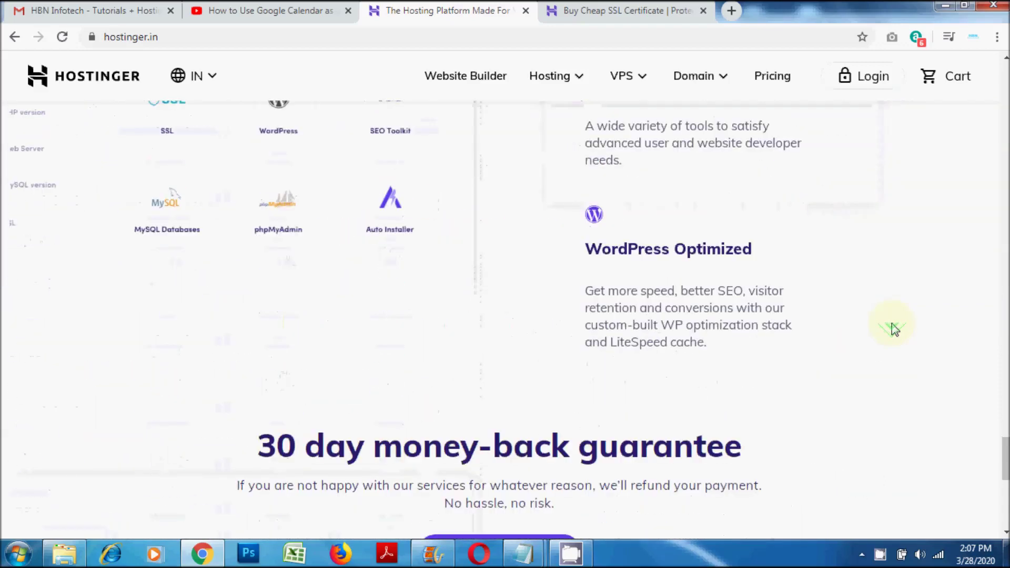
pyautogui.scroll(-6, 893, 330)
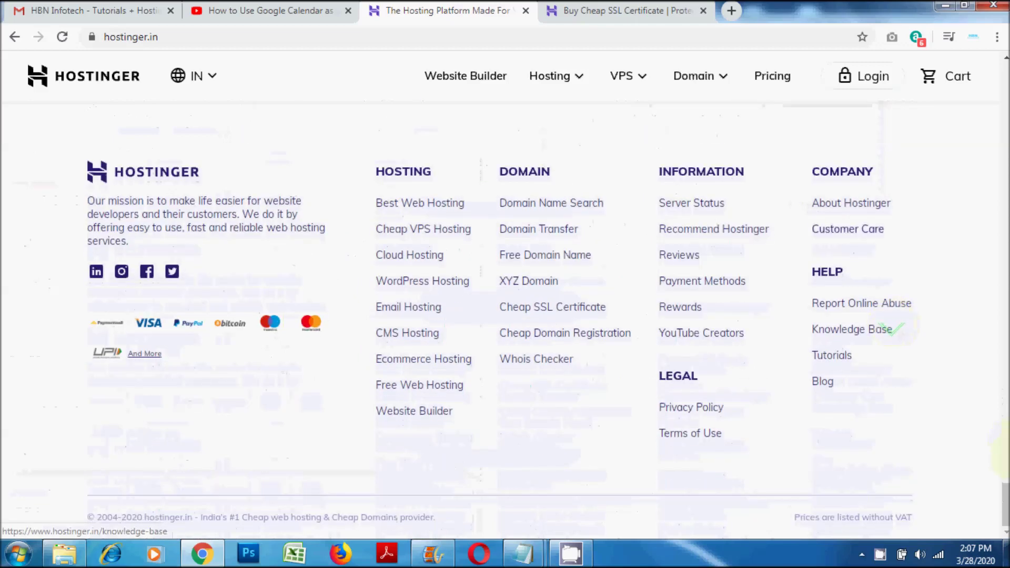
pyautogui.moveTo(1006, 500); pyautogui.dragTo(1001, 59)
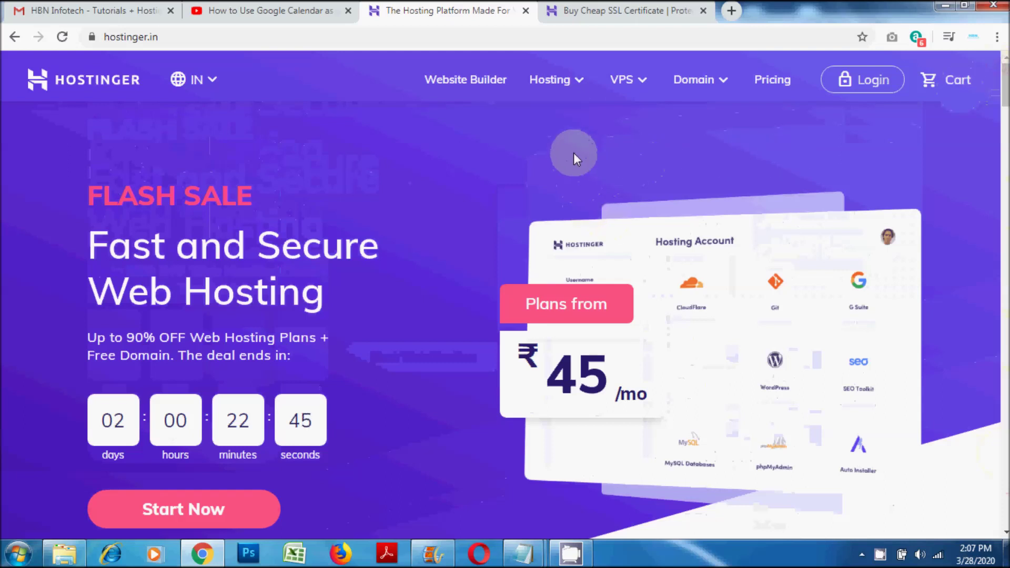
pyautogui.click(585, 85)
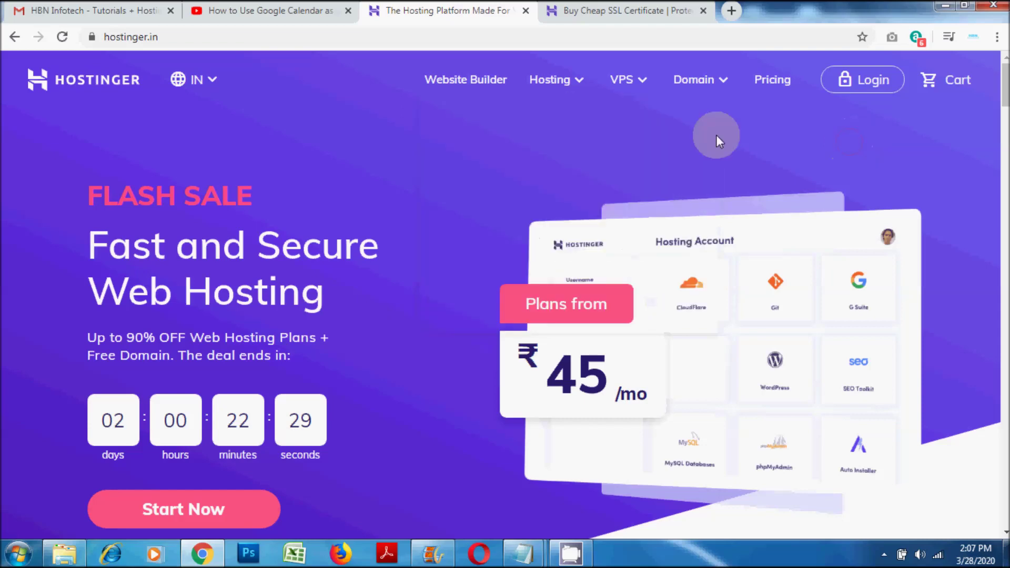
pyautogui.click(604, 6)
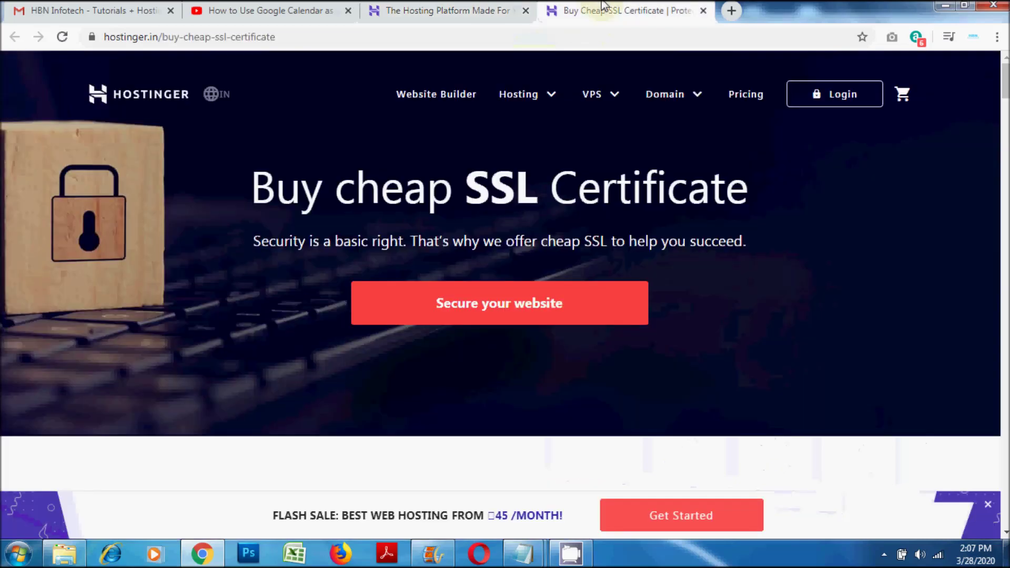
# Scroll through Hostinger's paid SSL plan cards.
pyautogui.scroll(-7, 791, 232)
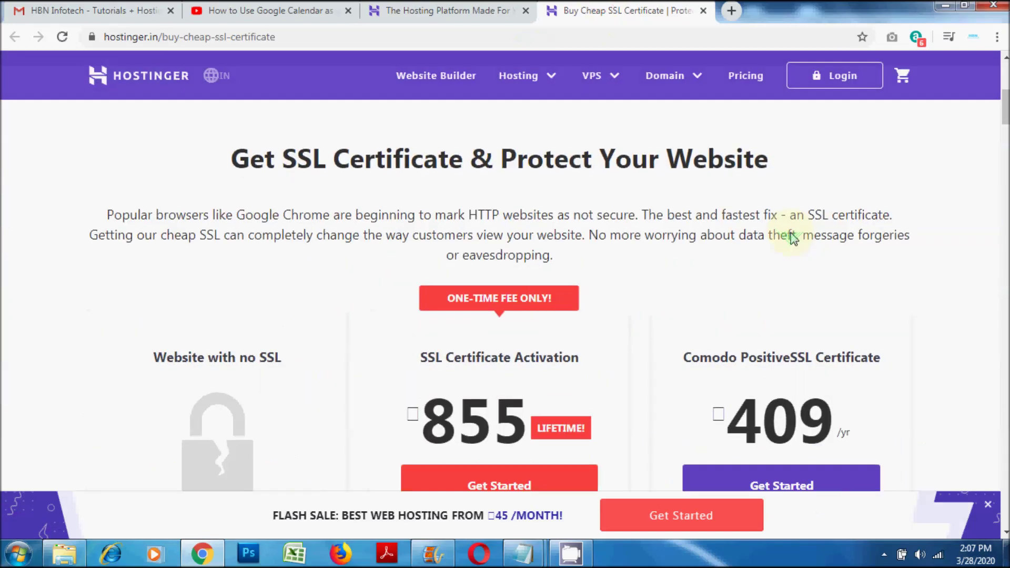
pyautogui.scroll(-4, 792, 232)
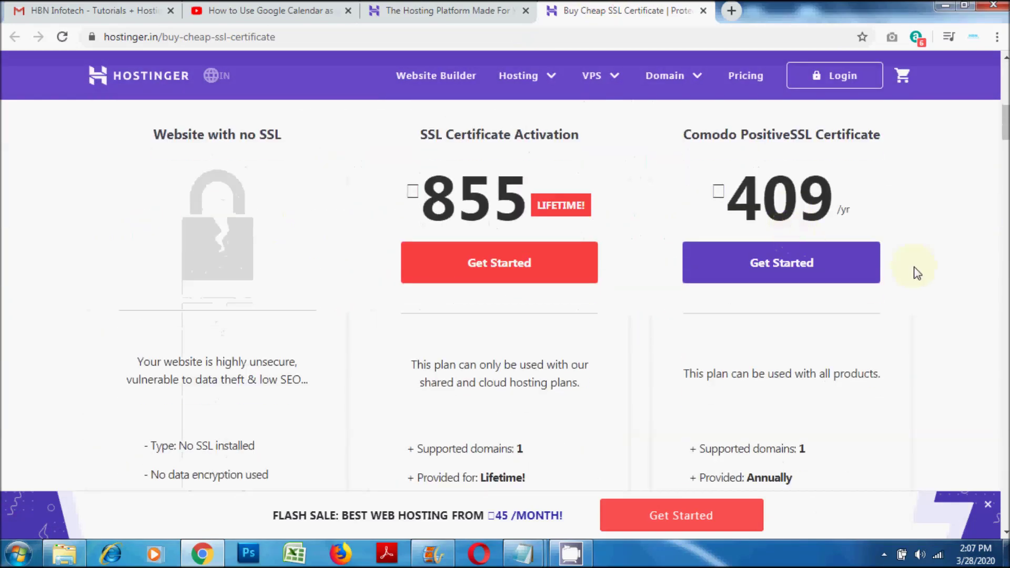
pyautogui.scroll(8, 918, 273)
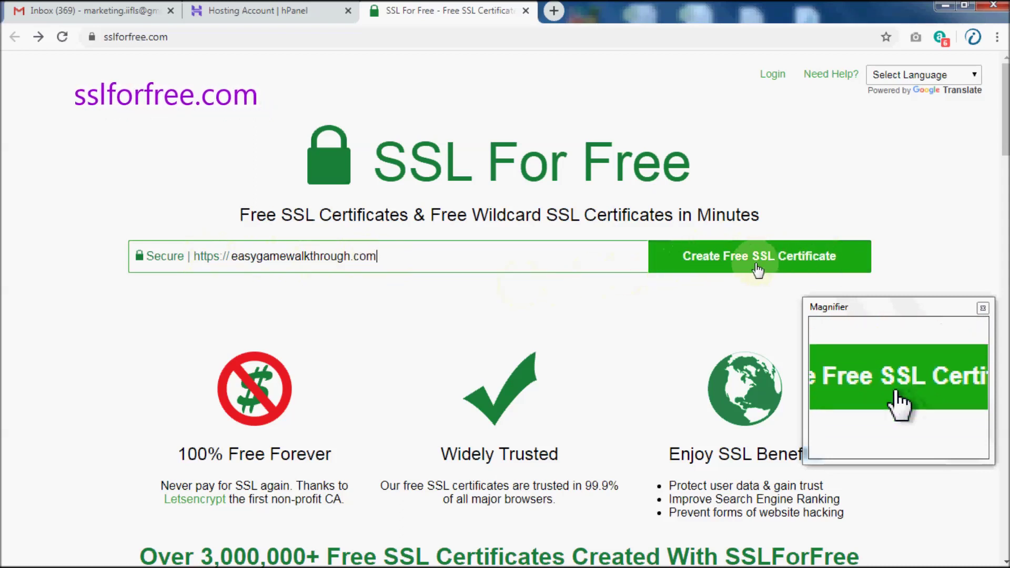
# Create a free certificate for easygamewalkthrough.com and choose automatic FTP verification.
pyautogui.click(746, 268)
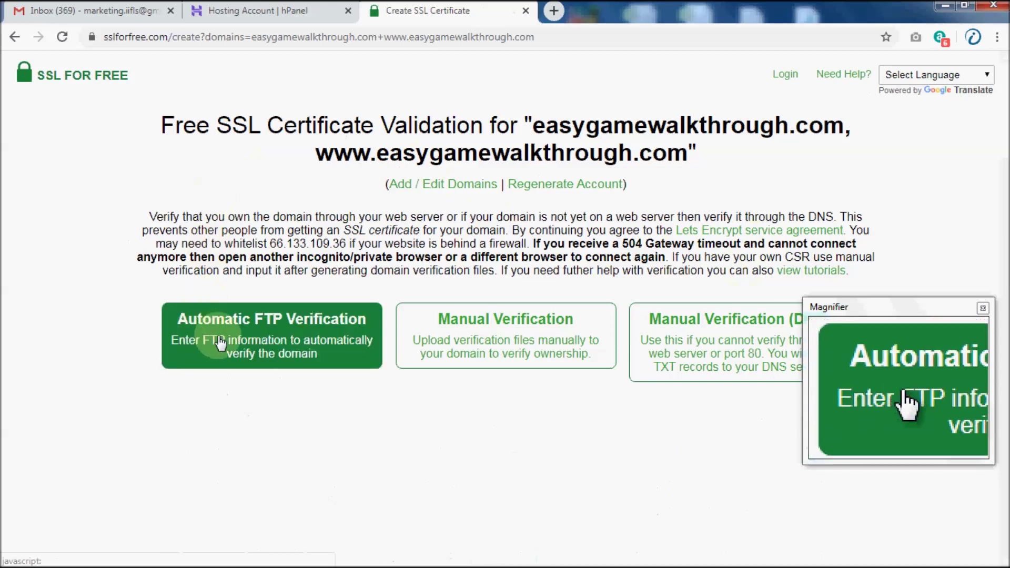
pyautogui.click(352, 346)
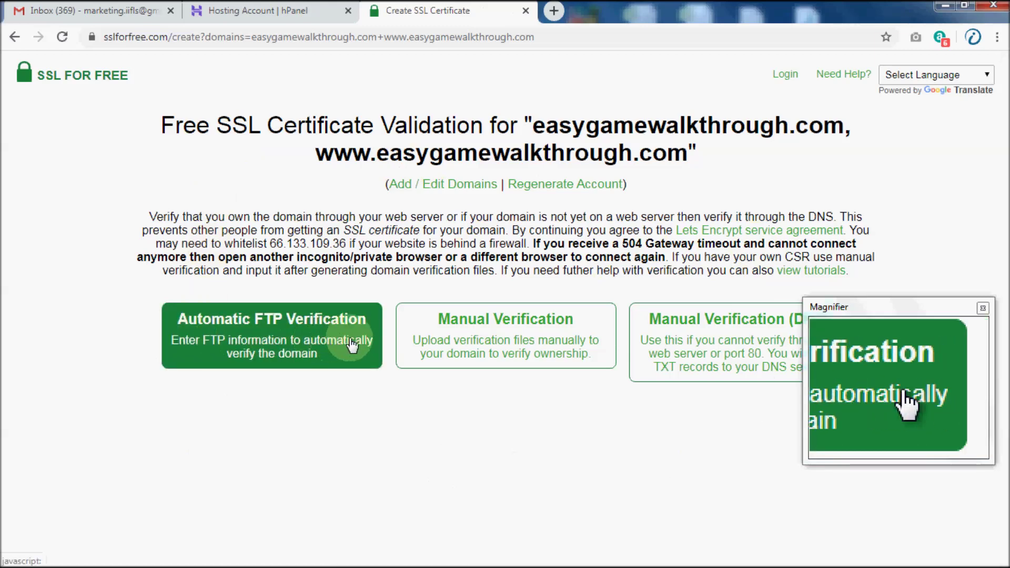
# Select Manual Verification as the domain validation method.
pyautogui.click(463, 349)
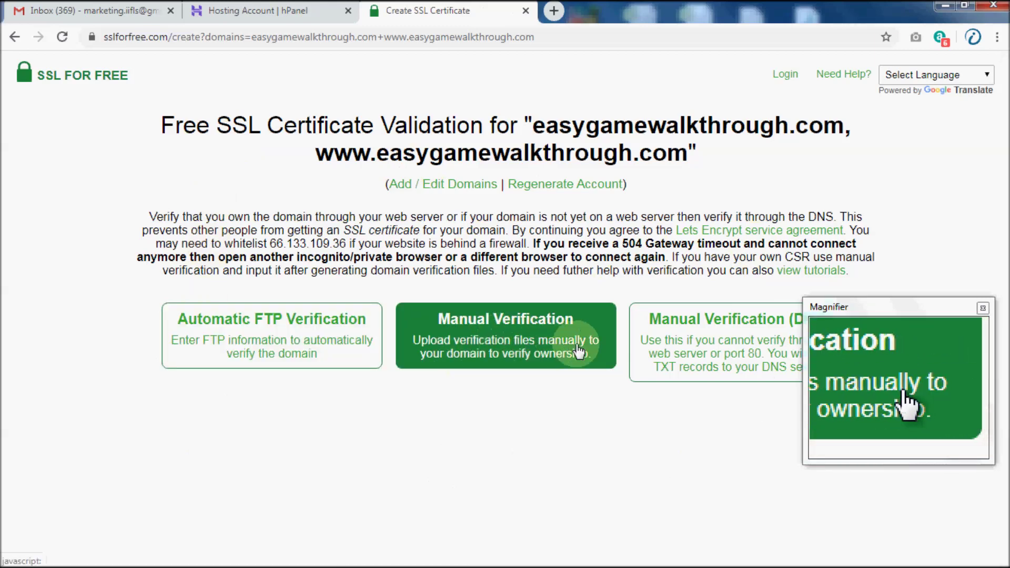
pyautogui.click(730, 345)
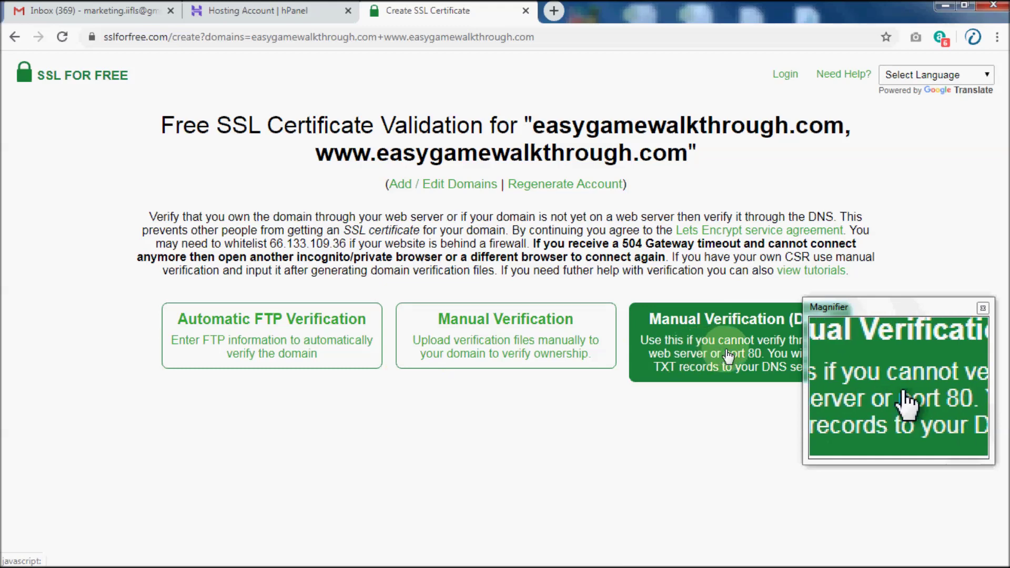
pyautogui.click(491, 354)
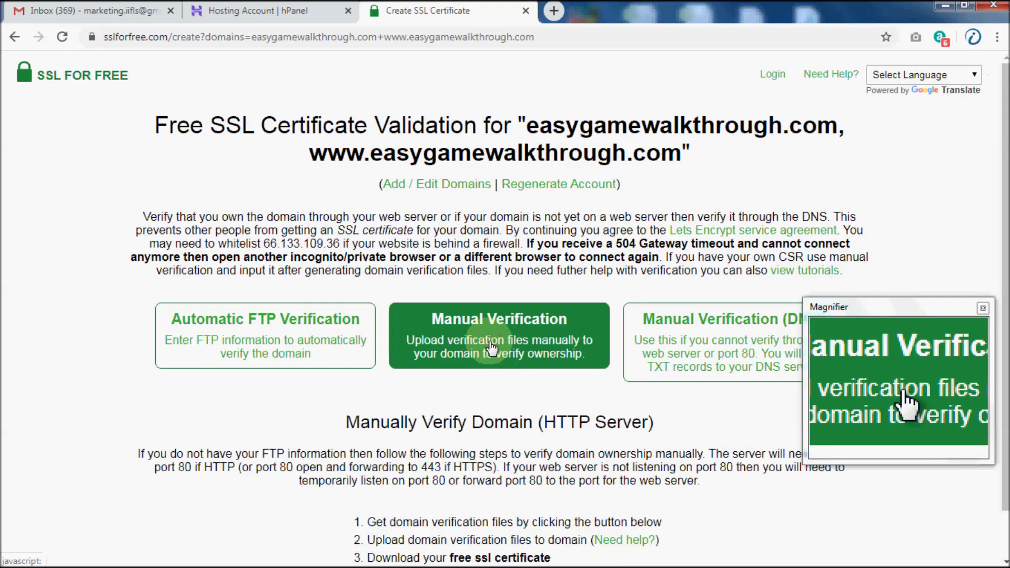
# Request the manual verification files and bring up the upload instructions.
pyautogui.scroll(-1, 489, 401)
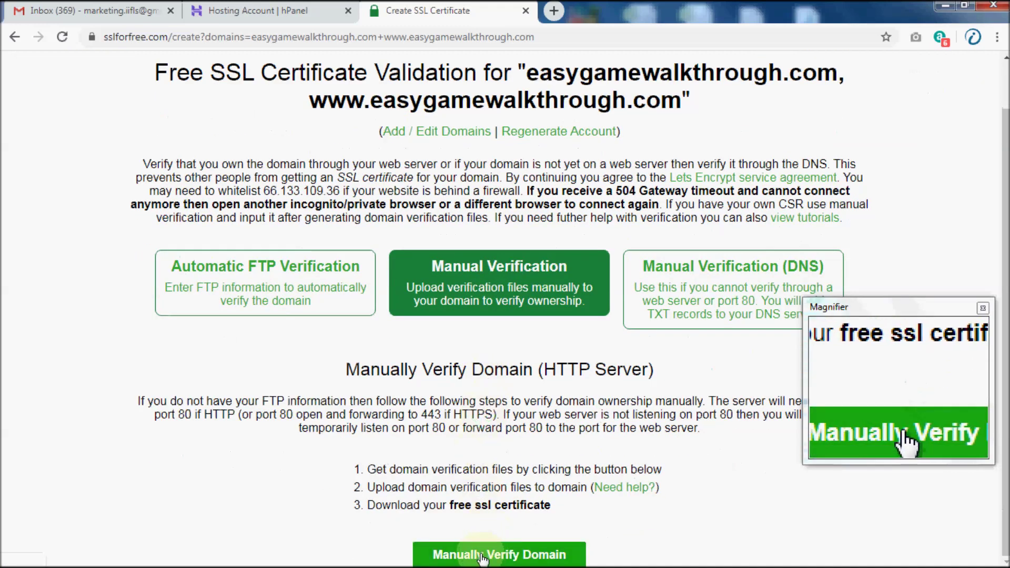
pyautogui.click(516, 559)
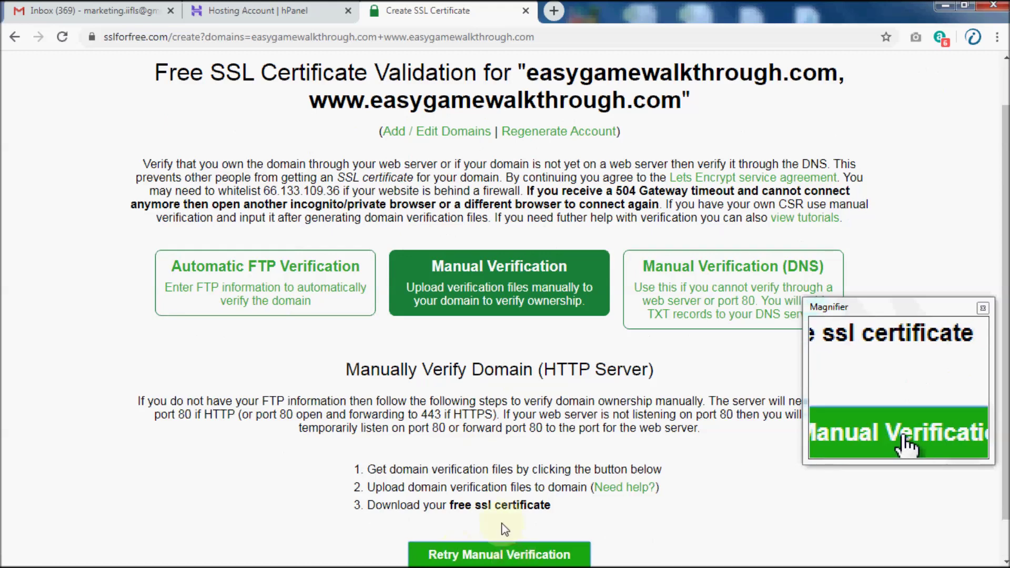
pyautogui.scroll(-1, 595, 397)
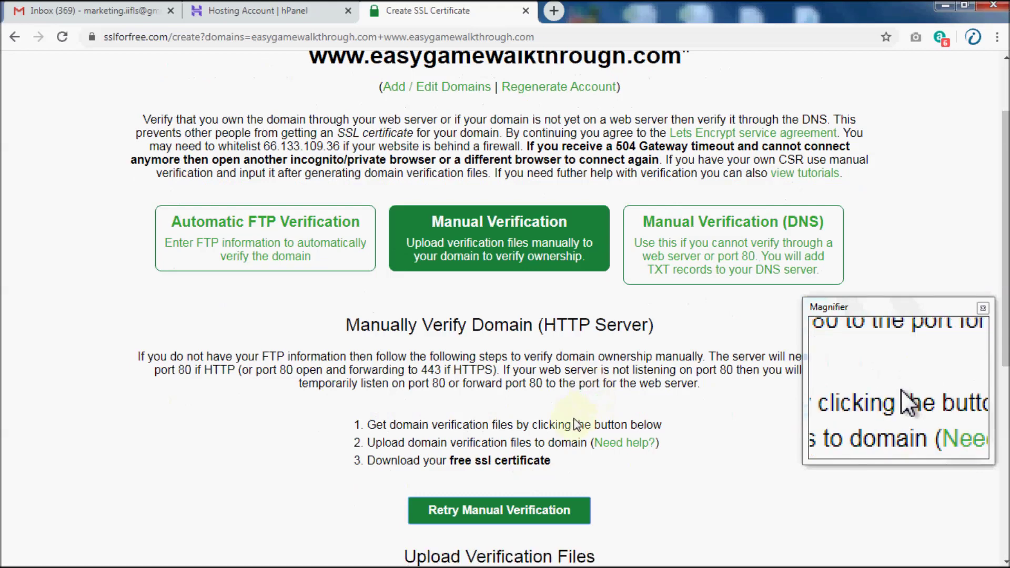
pyautogui.scroll(-9, 589, 400)
pyautogui.scroll(1, 574, 403)
pyautogui.scroll(-1, 570, 402)
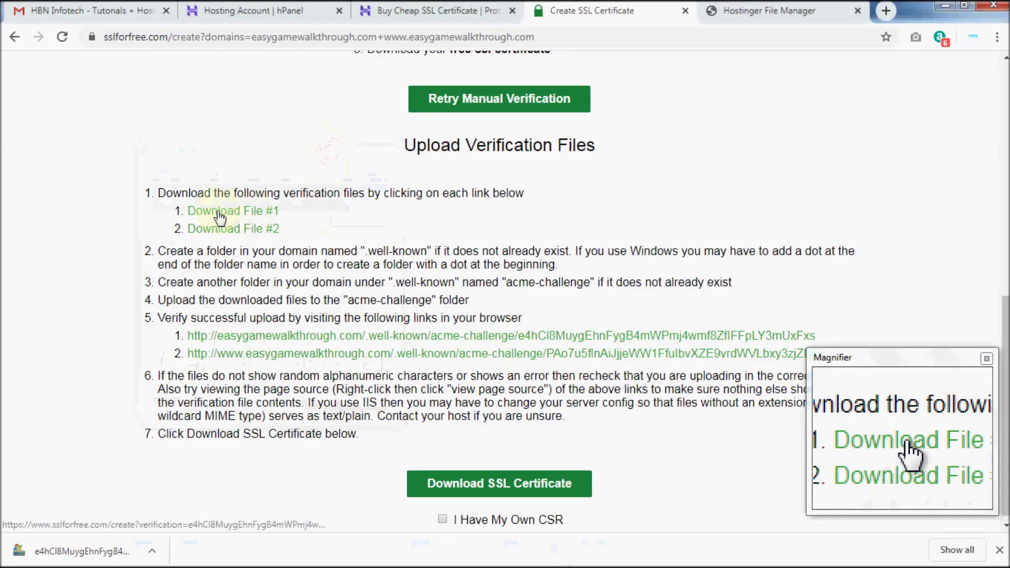
# Save verification files #1 and #2 into the HBN-SSL folder.
pyautogui.click(208, 216)
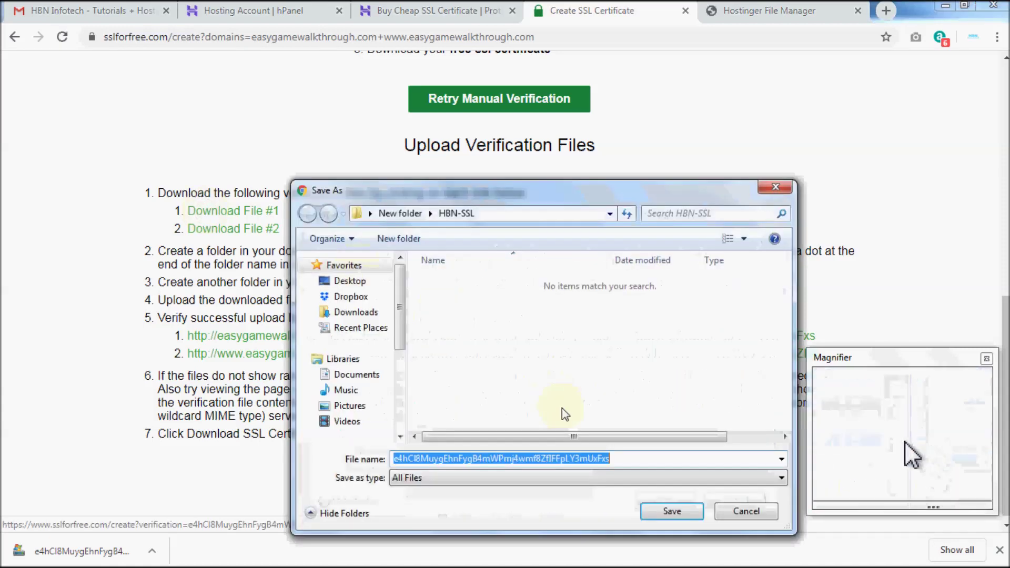
pyautogui.click(659, 511)
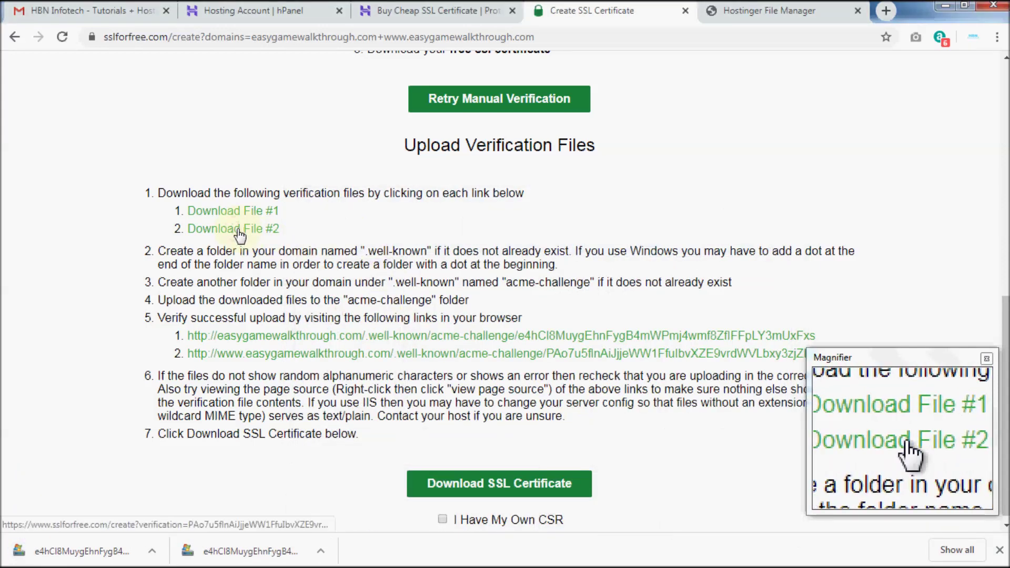
pyautogui.click(239, 231)
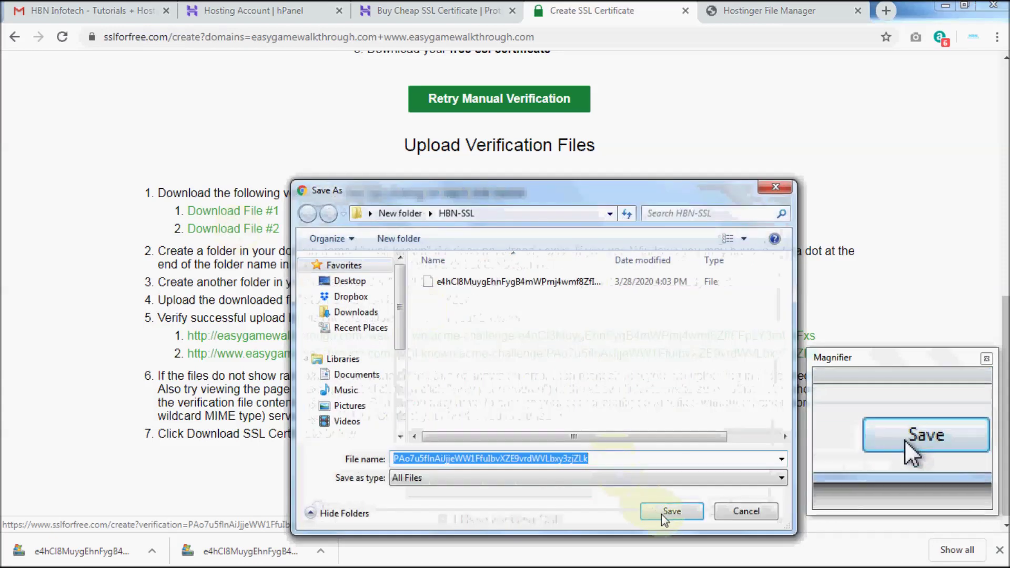
pyautogui.click(662, 513)
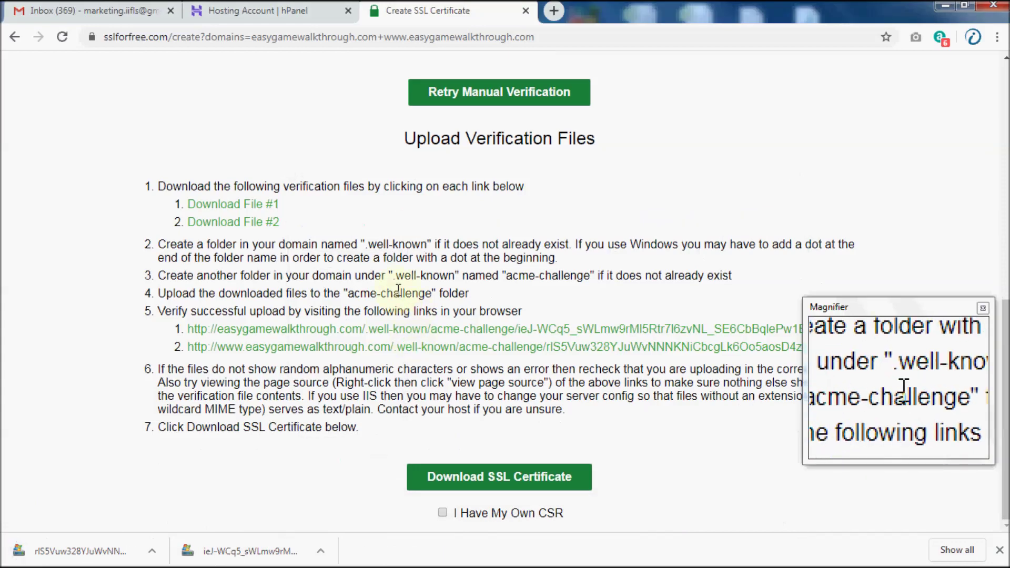
pyautogui.moveTo(177, 245); pyautogui.dragTo(568, 245)
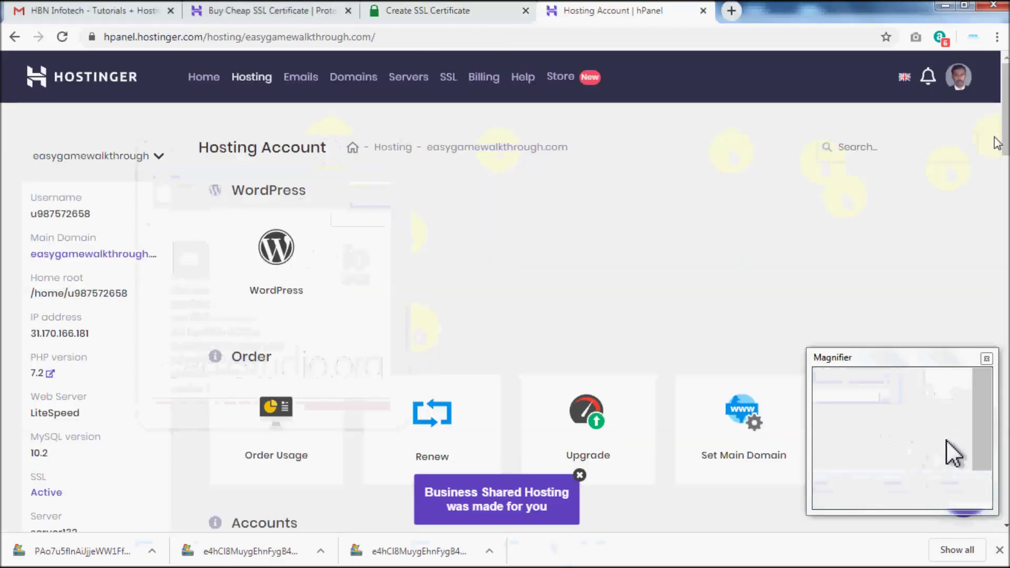
# Open File Manager from the Files section of easygamewalkthrough.com's hPanel page.
pyautogui.scroll(-4, 842, 207)
pyautogui.scroll(-18, 536, 245)
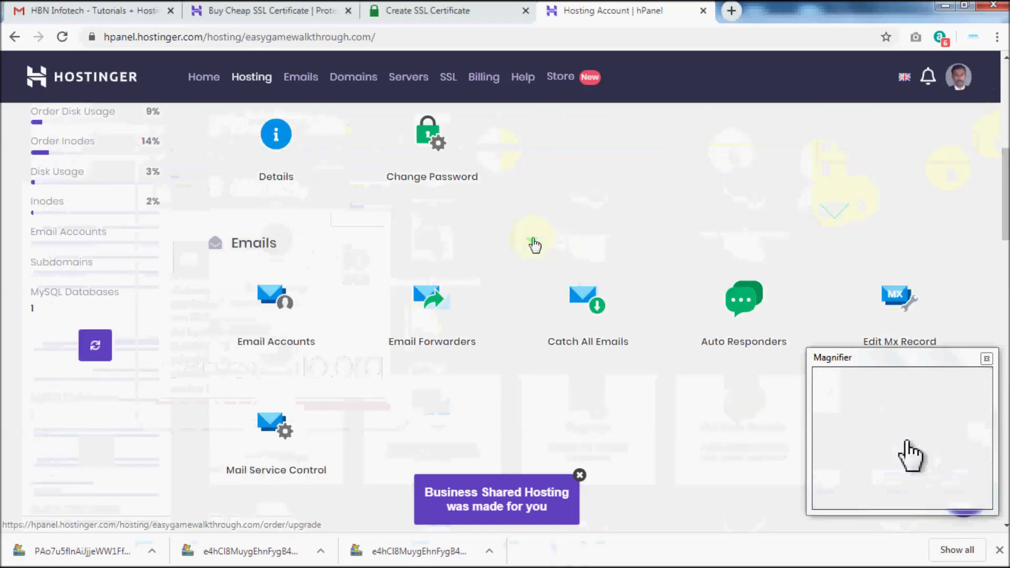
pyautogui.scroll(-4, 521, 242)
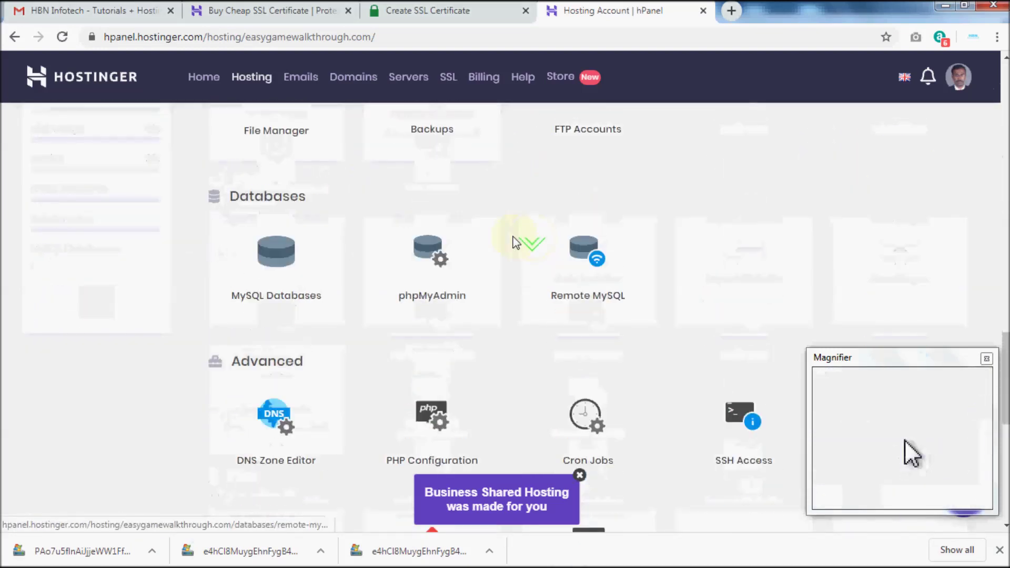
pyautogui.scroll(3, 521, 242)
pyautogui.click(278, 243)
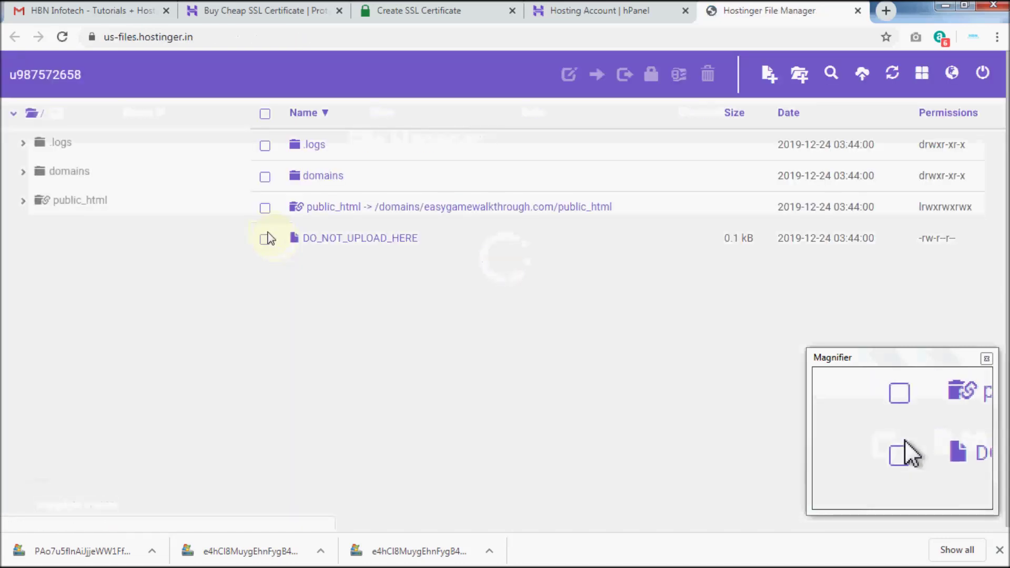
# Open public_html and copy '.well-known' from SSL For Free's step 2 instructions.
pyautogui.click(84, 201)
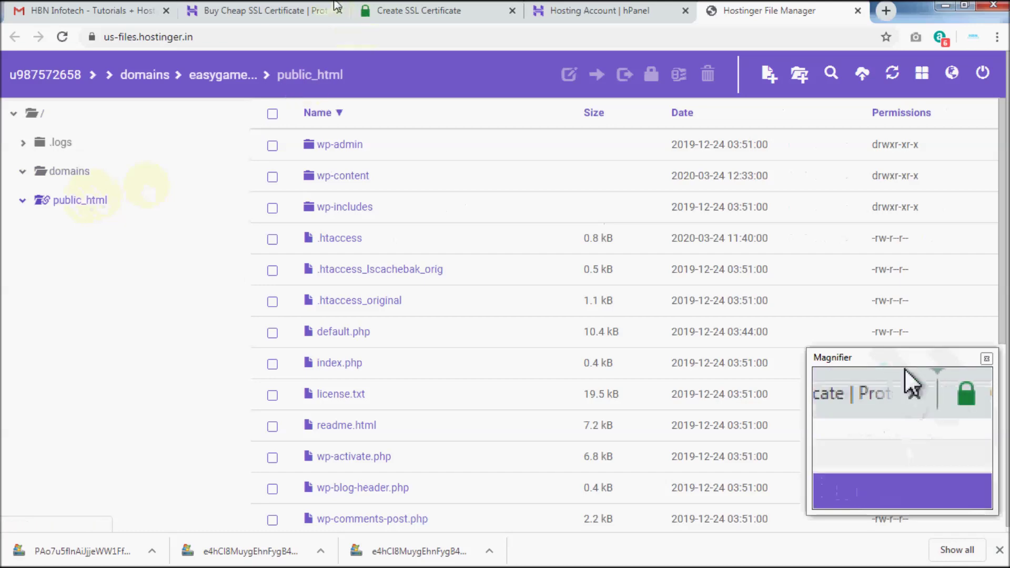
pyautogui.click(370, 7)
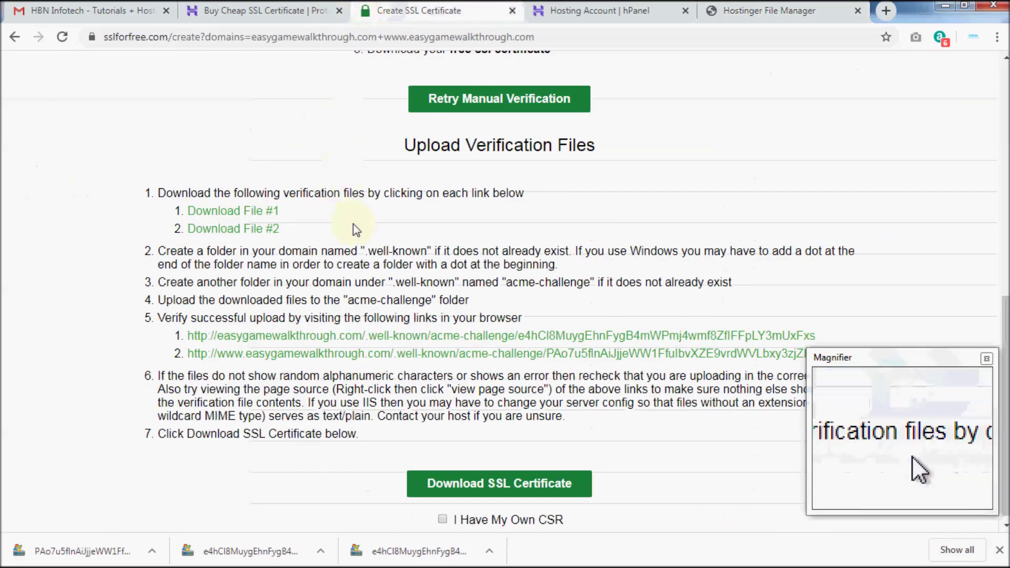
pyautogui.moveTo(365, 254); pyautogui.dragTo(427, 254)
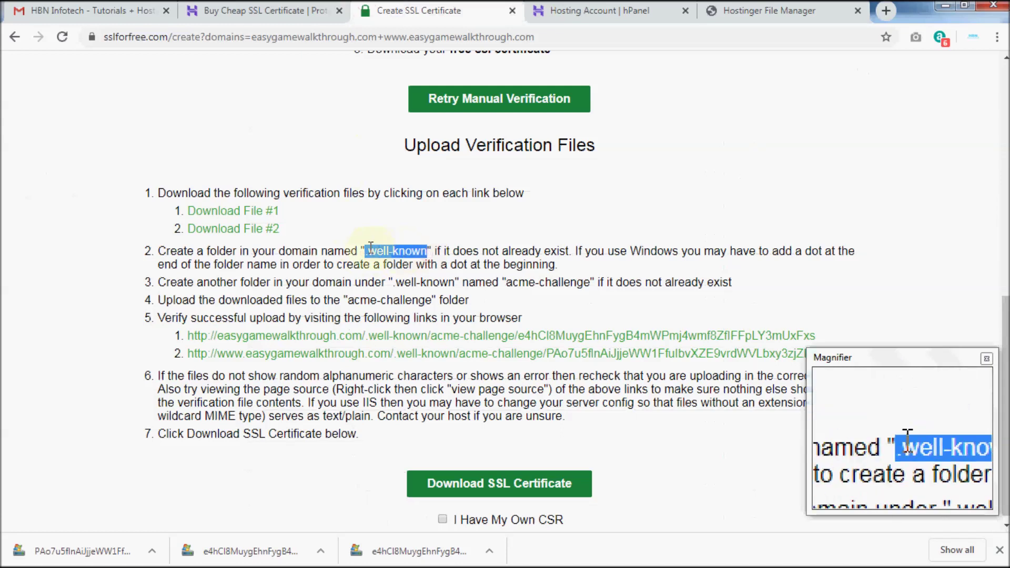
pyautogui.rightClick(383, 254)
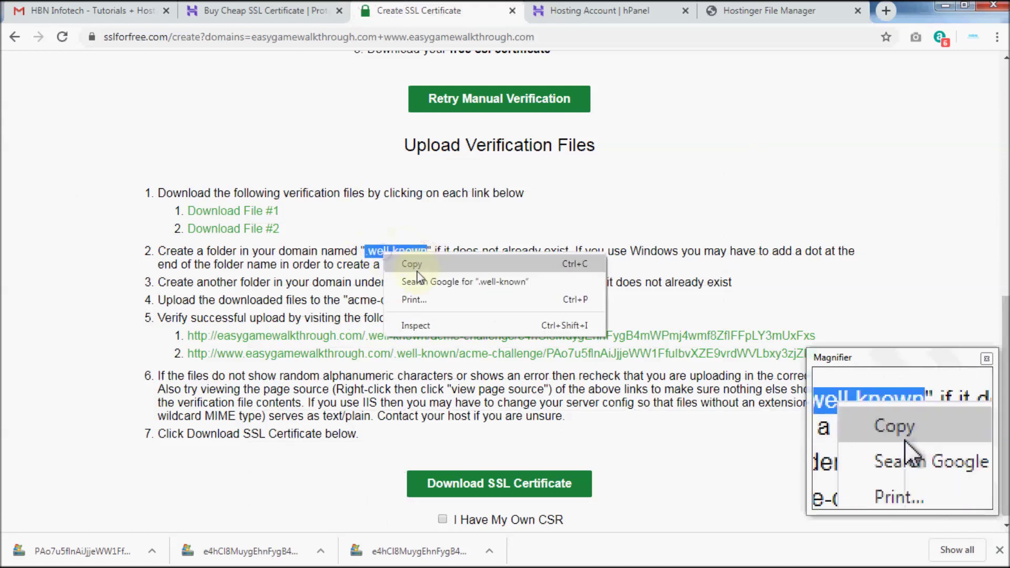
pyautogui.click(412, 264)
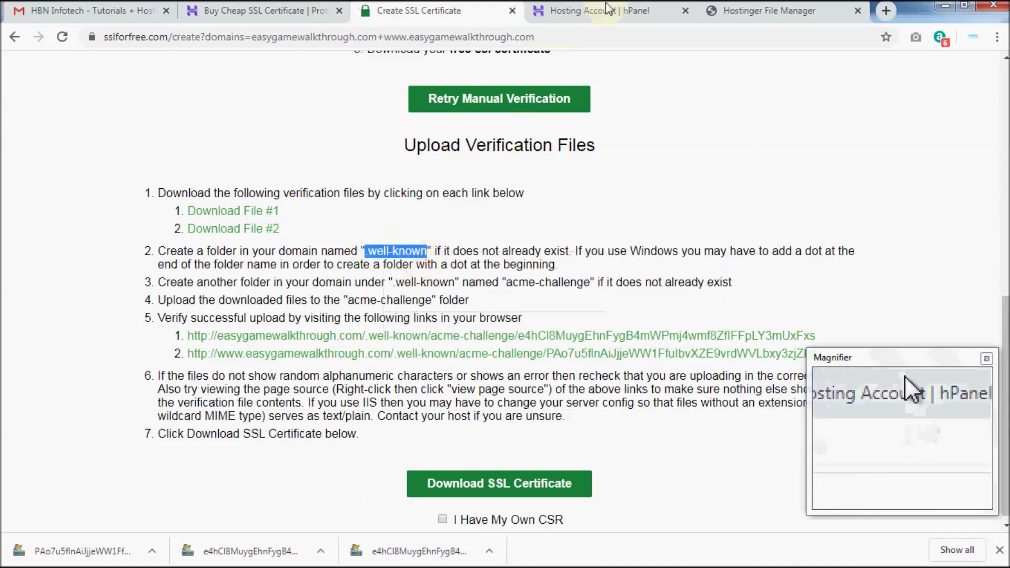
# Create a new '.well-known' folder in public_html and open it.
pyautogui.click(718, 7)
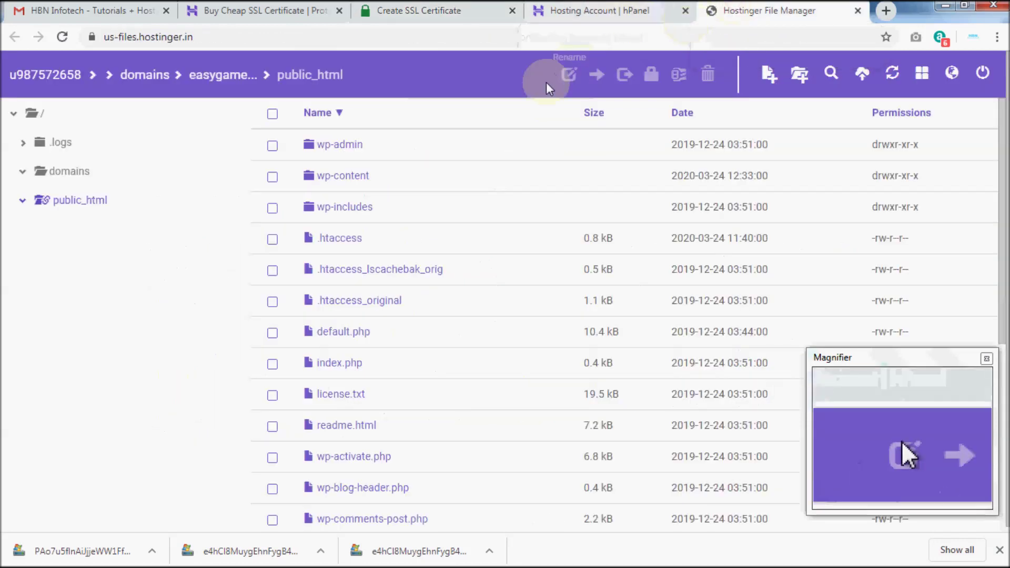
pyautogui.click(800, 75)
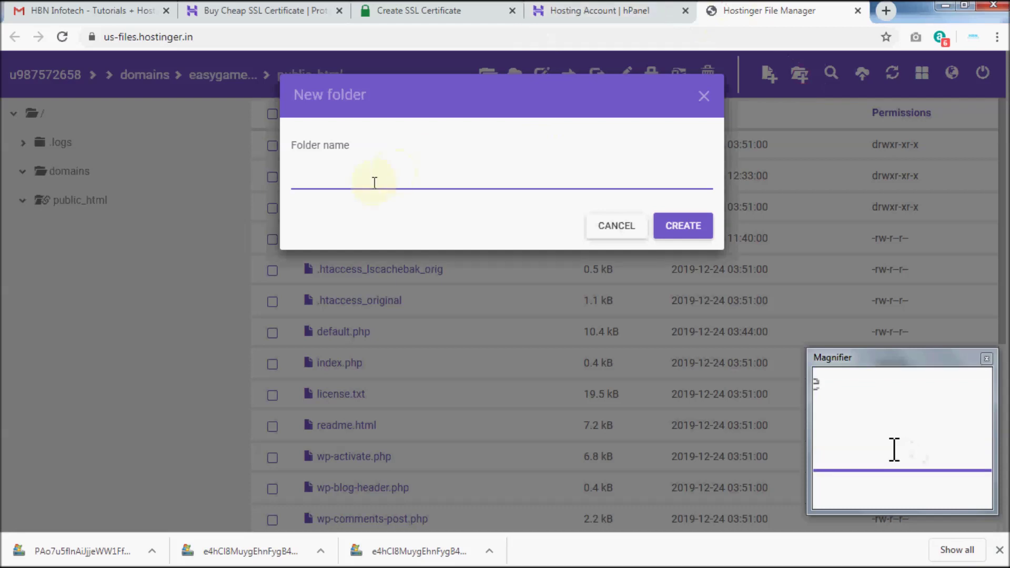
pyautogui.rightClick(359, 184)
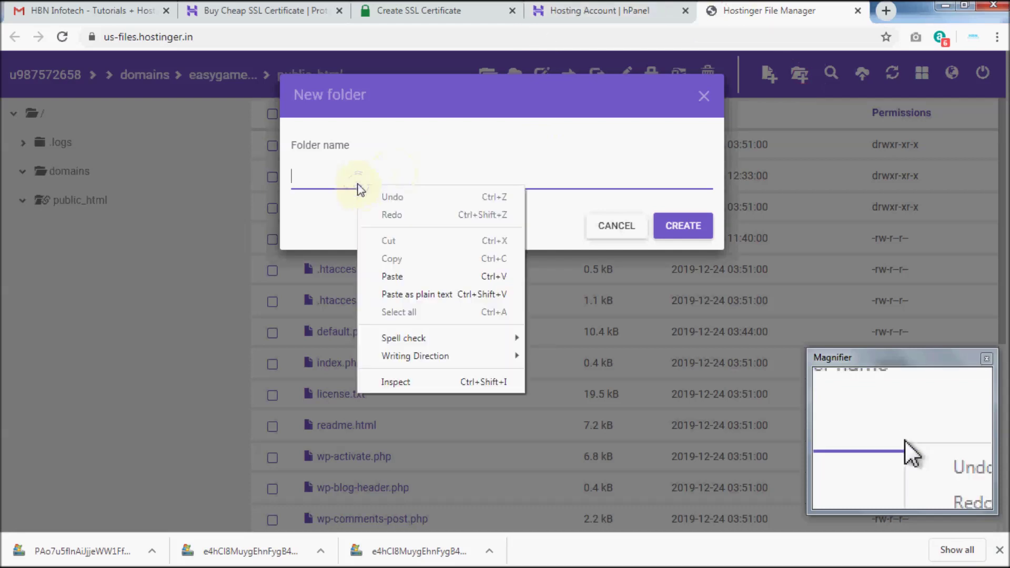
pyautogui.click(393, 276)
pyautogui.click(679, 232)
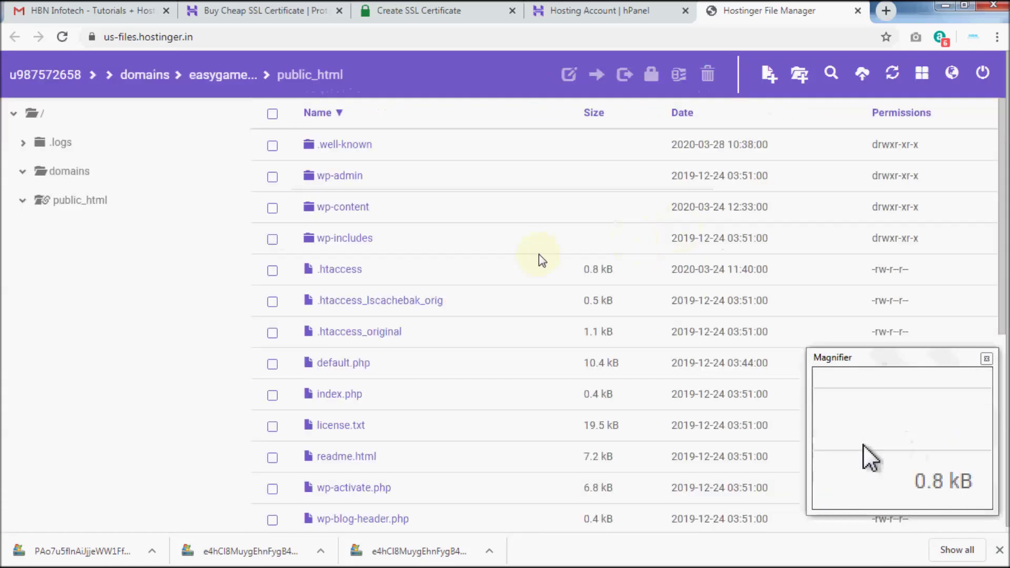
pyautogui.rightClick(352, 150)
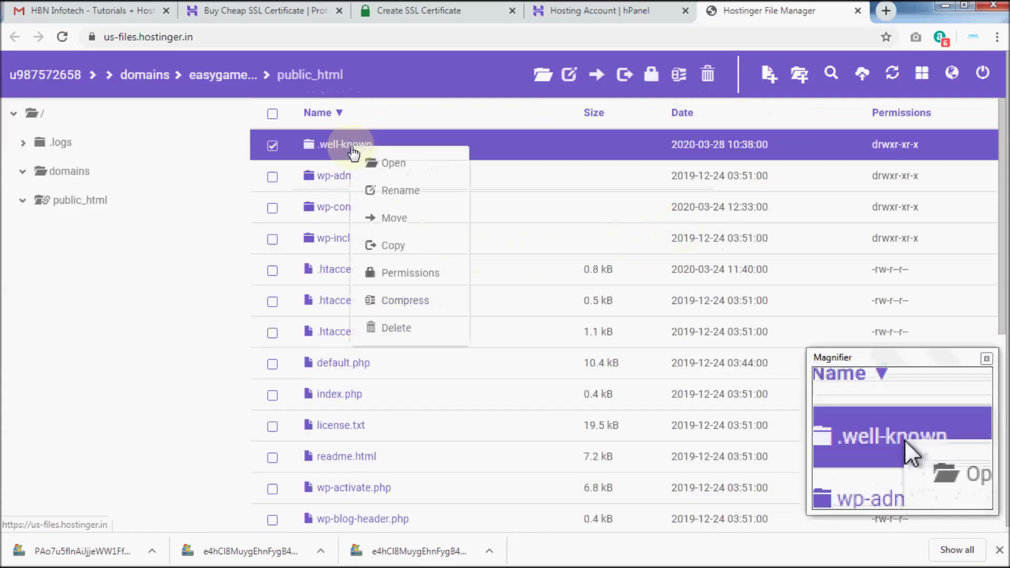
pyautogui.click(414, 171)
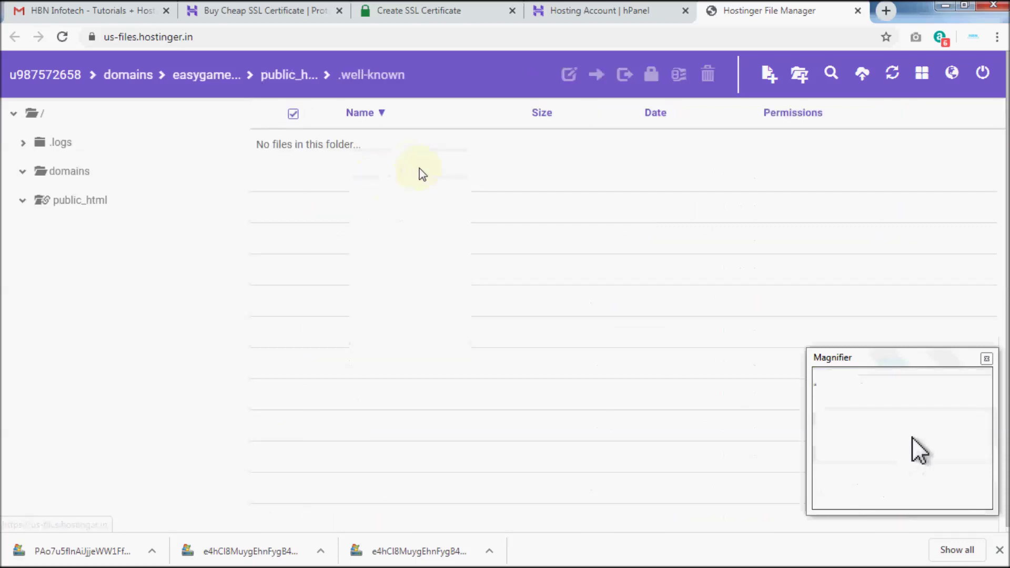
# Copy 'acme-challenge' from step 4 of SSL For Free's instructions.
pyautogui.click(398, 8)
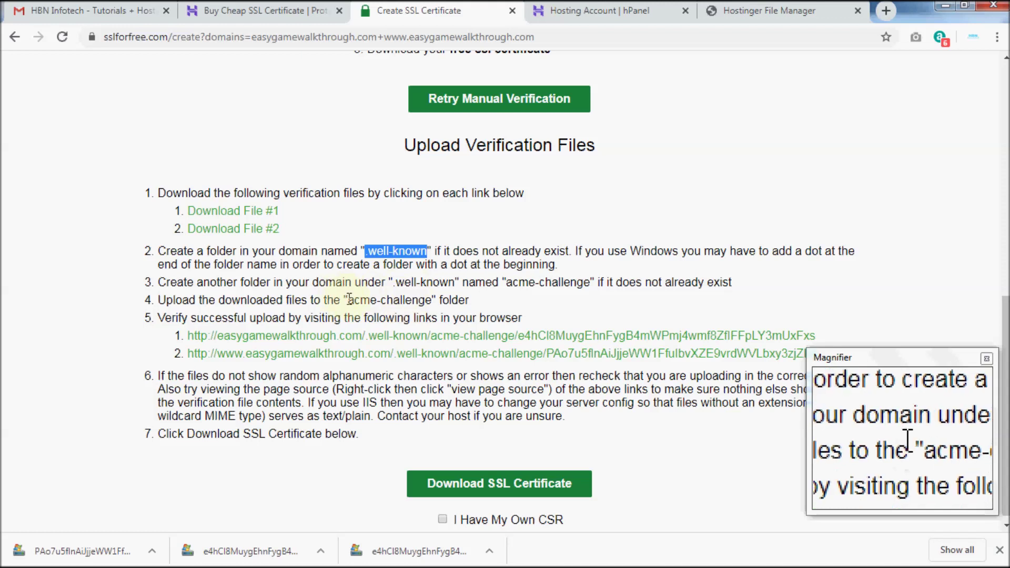
pyautogui.moveTo(348, 300); pyautogui.dragTo(432, 301)
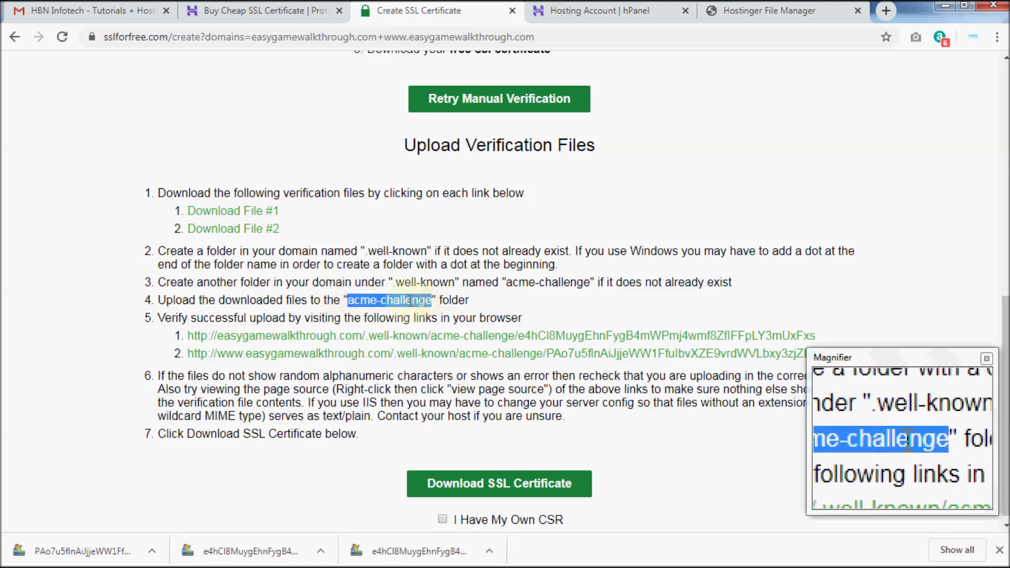
pyautogui.rightClick(388, 298)
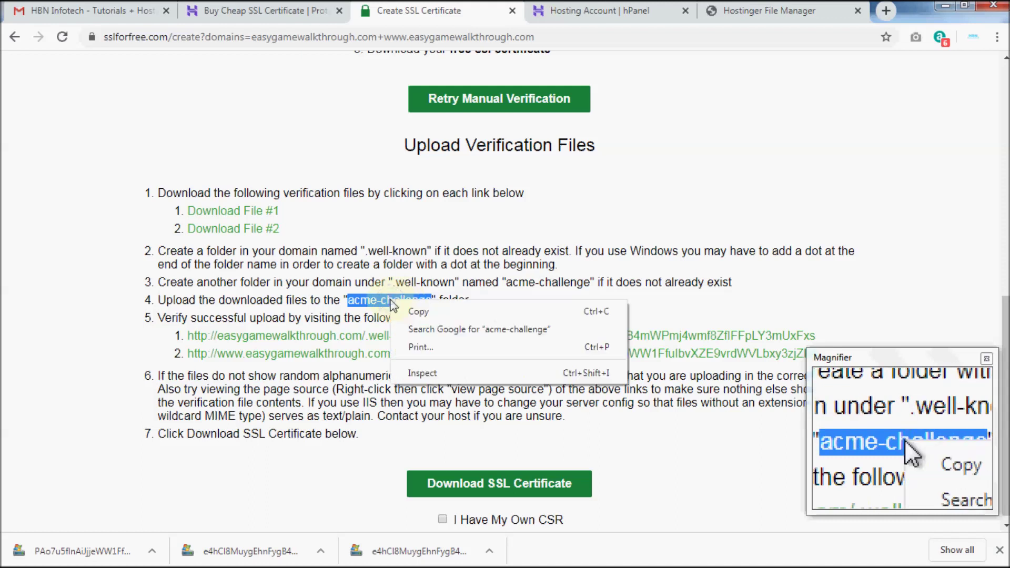
pyautogui.click(415, 317)
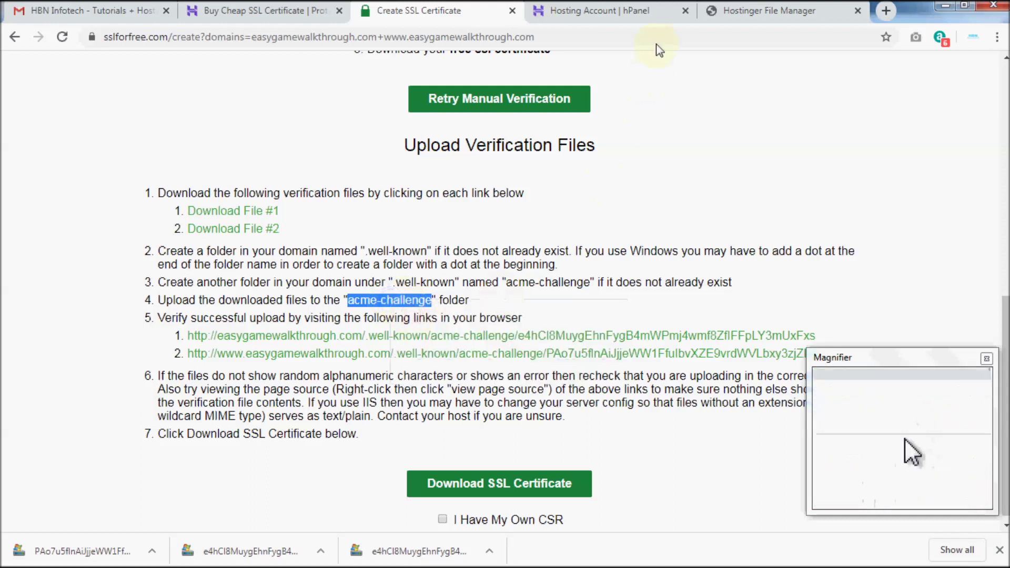
# Create an 'acme-challenge' folder inside .well-known in File Manager.
pyautogui.click(734, 11)
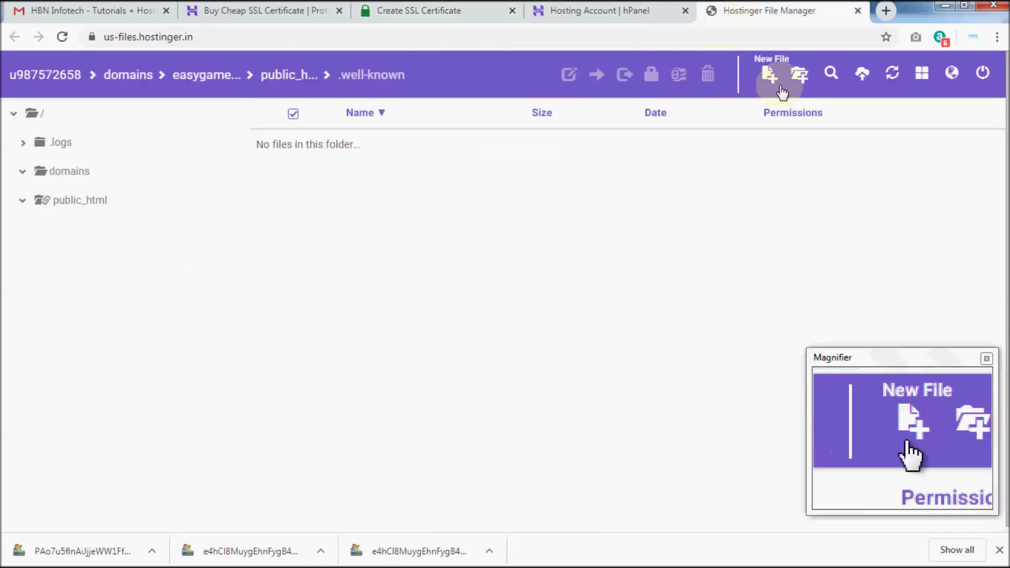
pyautogui.click(799, 76)
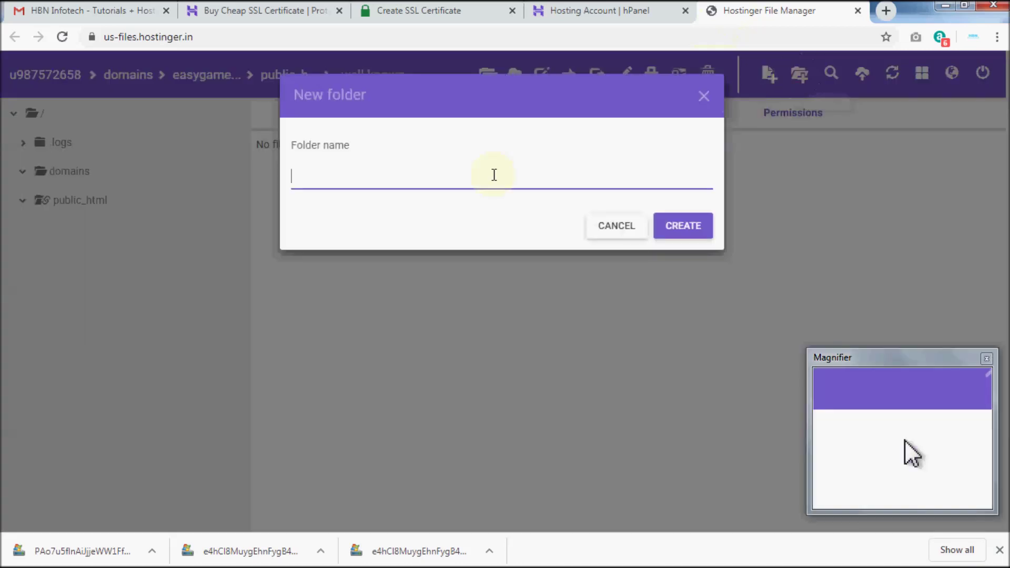
pyautogui.rightClick(337, 176)
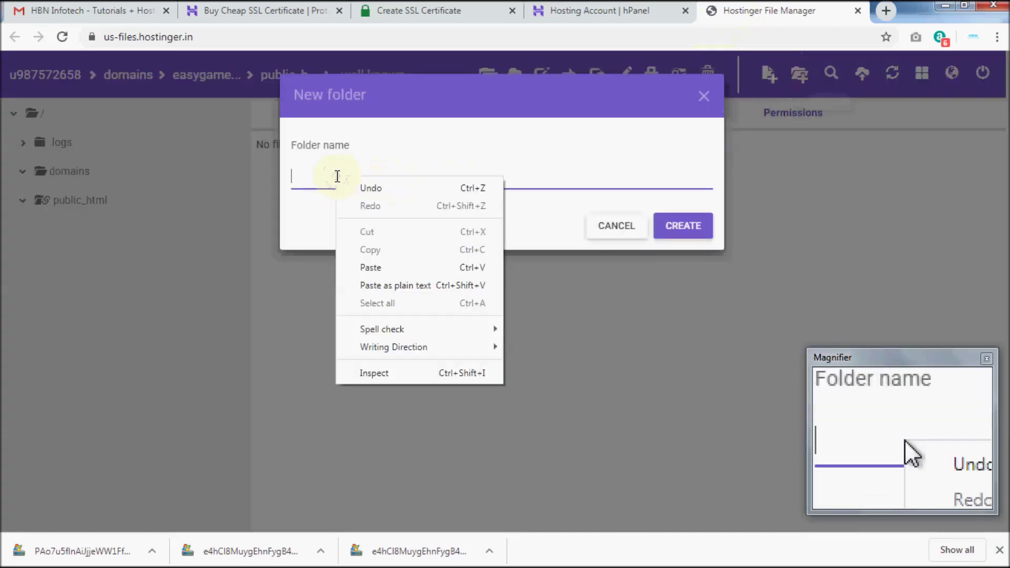
pyautogui.click(405, 265)
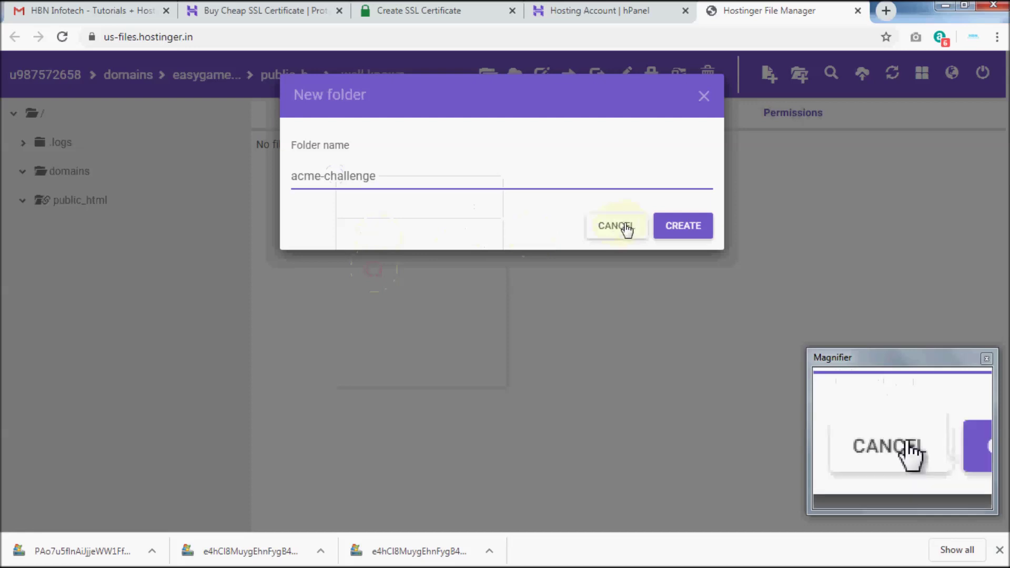
pyautogui.click(672, 227)
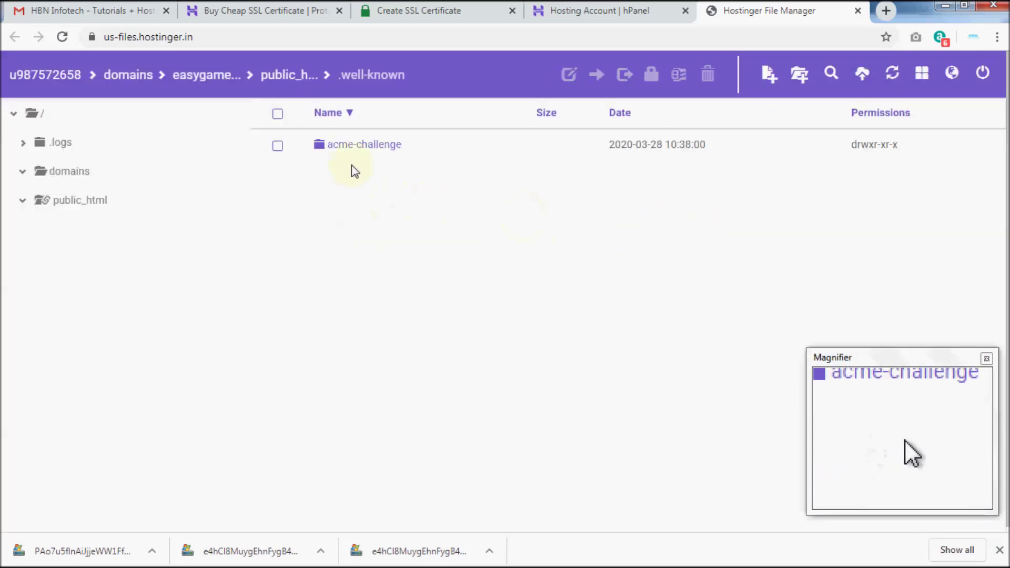
# Open acme-challenge and upload both downloaded verification files into it.
pyautogui.rightClick(347, 147)
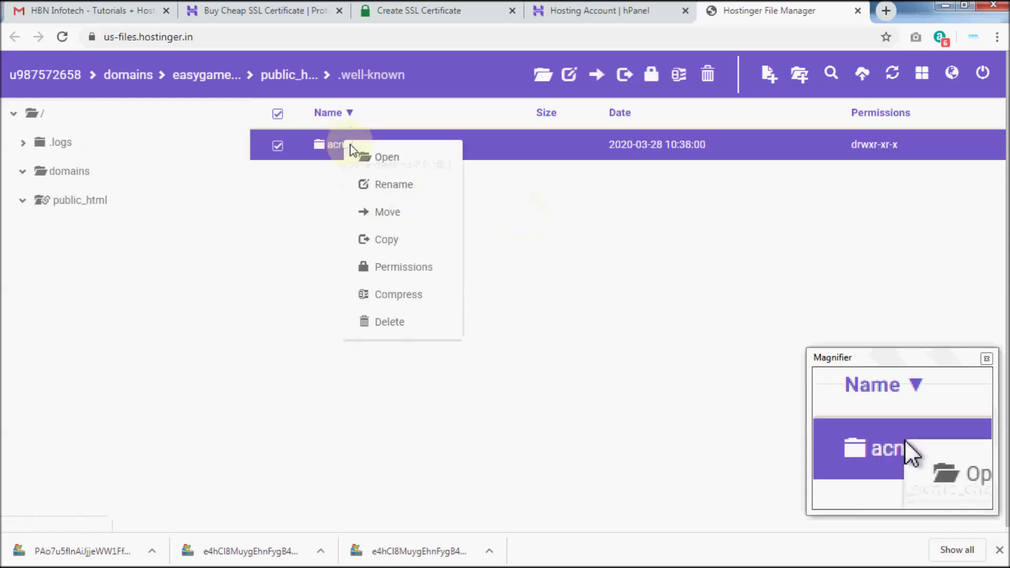
pyautogui.click(382, 160)
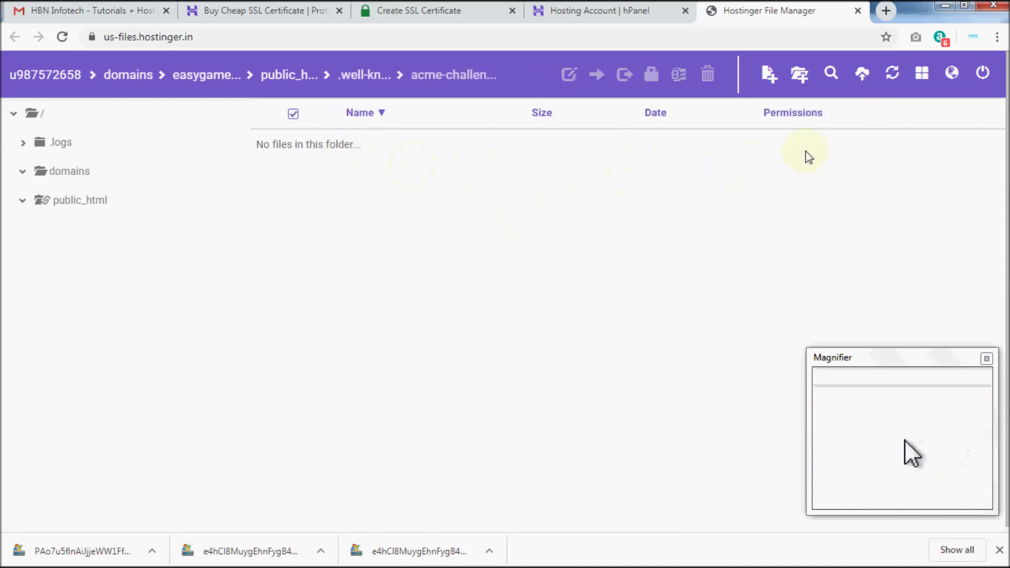
pyautogui.click(864, 80)
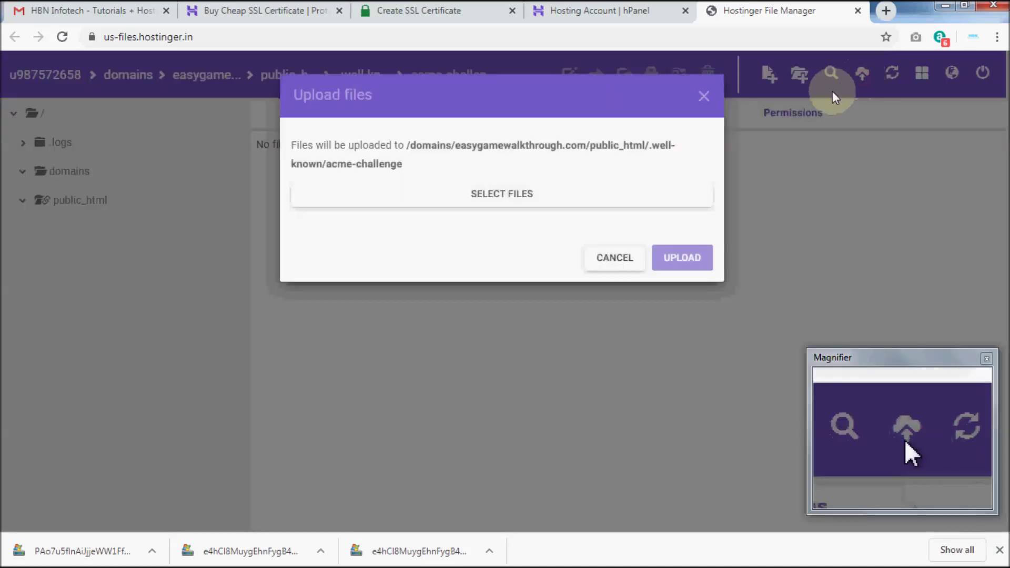
pyautogui.click(516, 199)
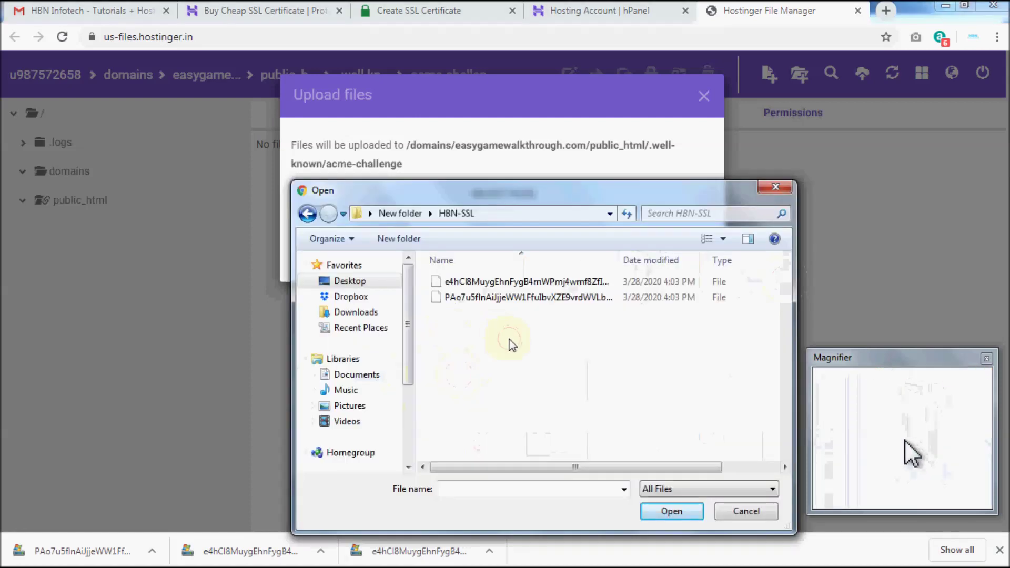
pyautogui.moveTo(510, 345); pyautogui.dragTo(436, 281)
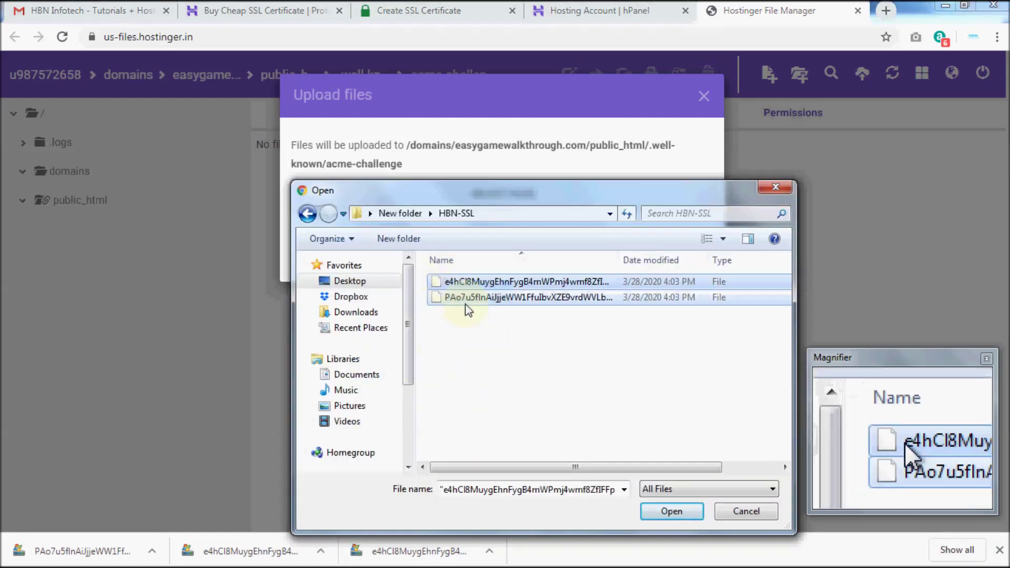
pyautogui.click(662, 513)
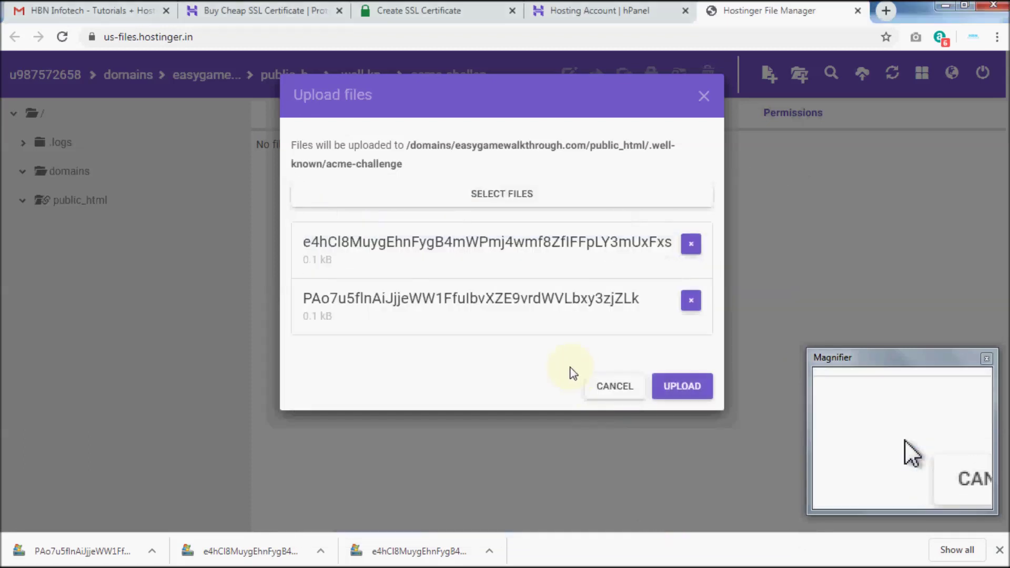
pyautogui.click(678, 390)
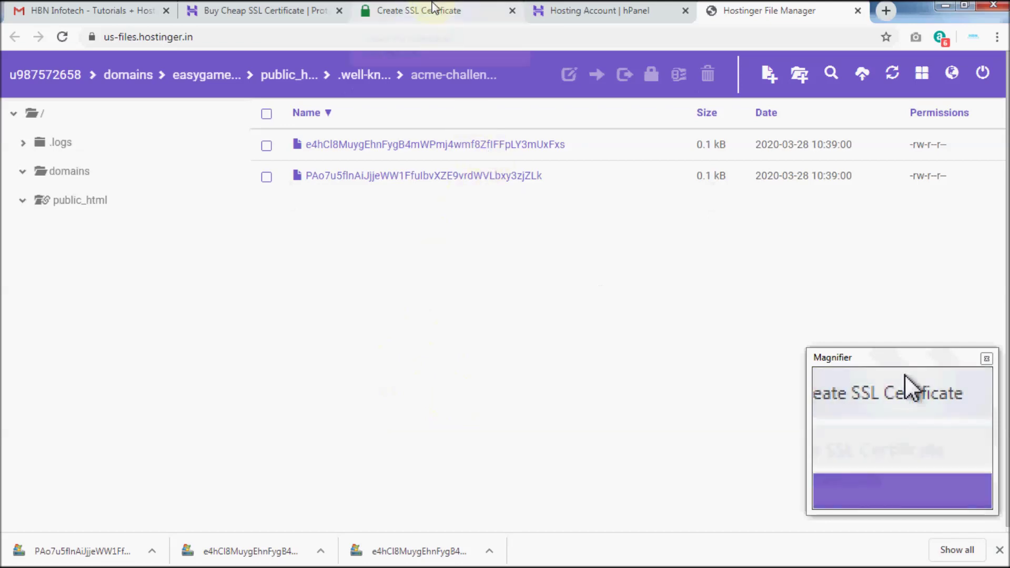
pyautogui.click(432, 8)
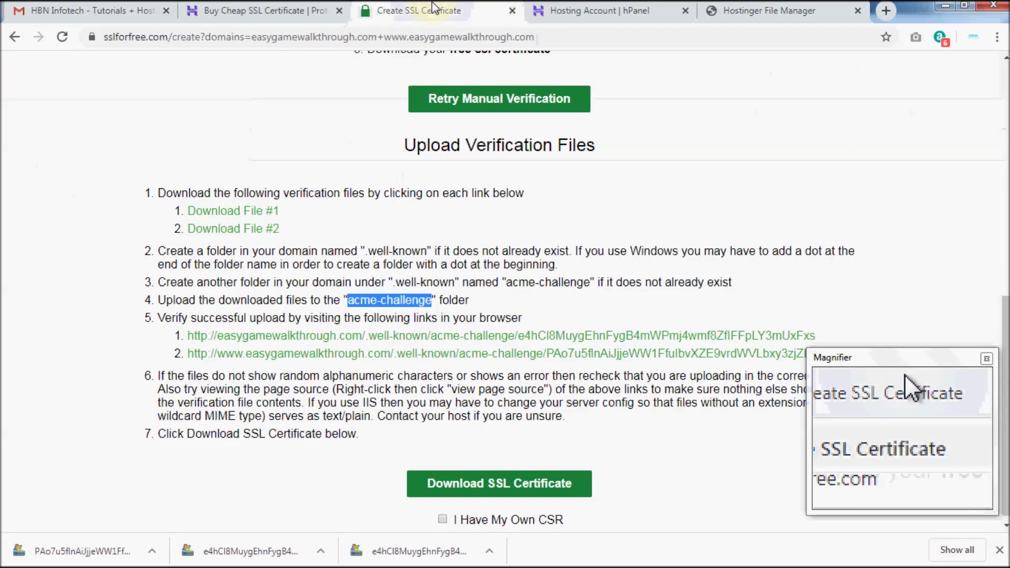
# Open the first verification link in a new tab and cancel the file download it triggers.
pyautogui.rightClick(399, 341)
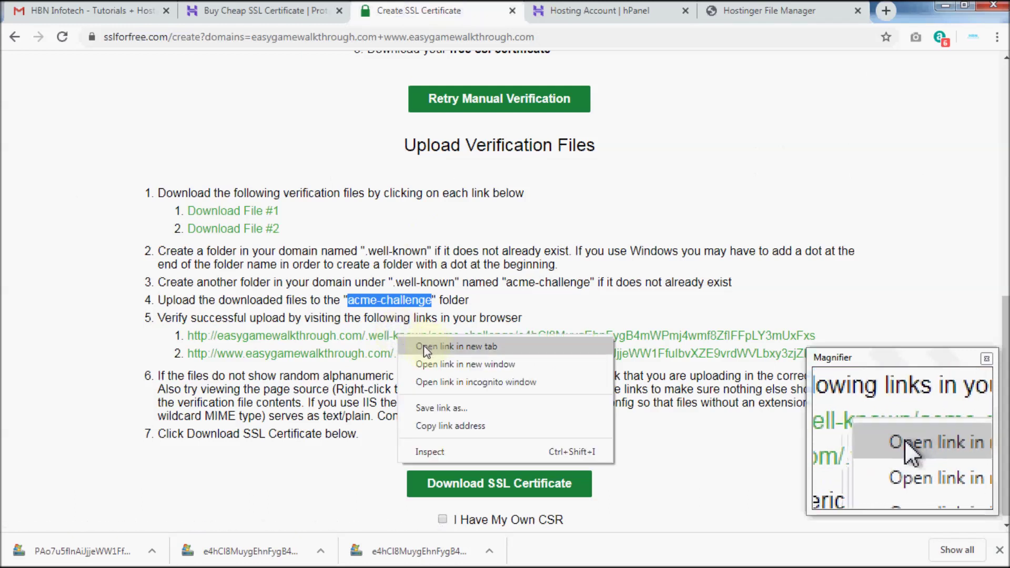
pyautogui.click(425, 345)
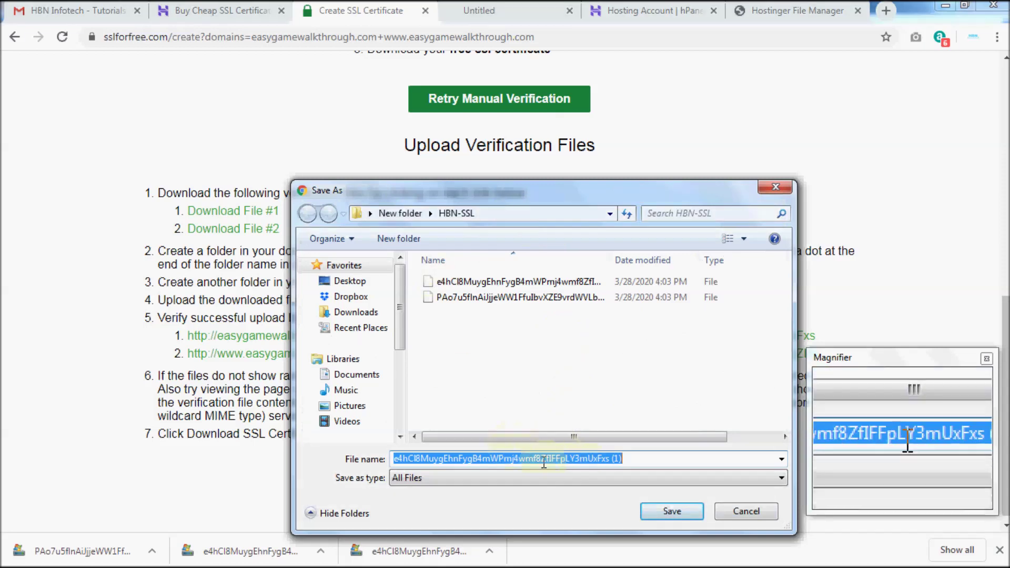
pyautogui.click(732, 513)
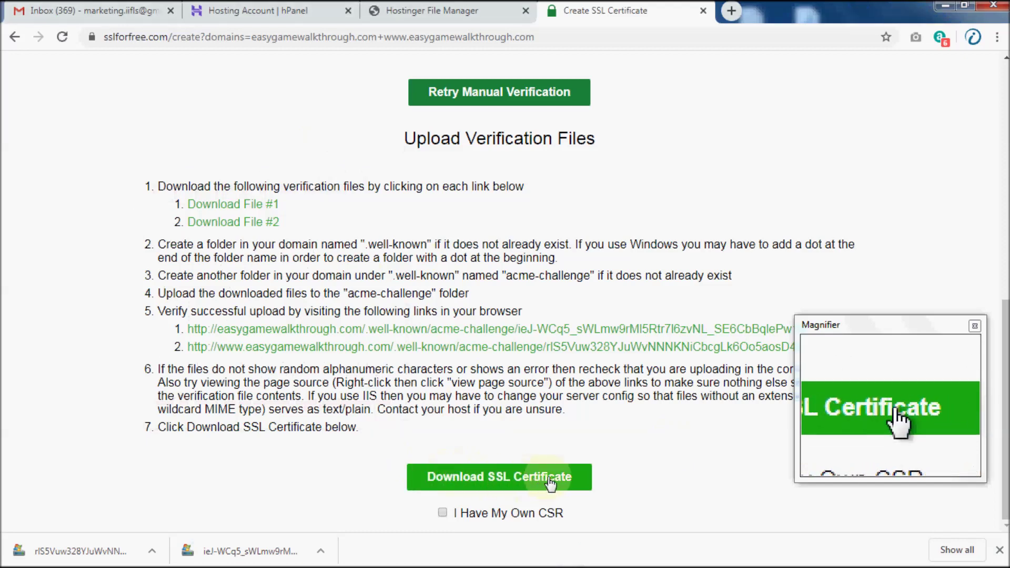
# Generate the SSL certificate for easygamewalkthrough.com and review the resulting certificate files.
pyautogui.click(475, 482)
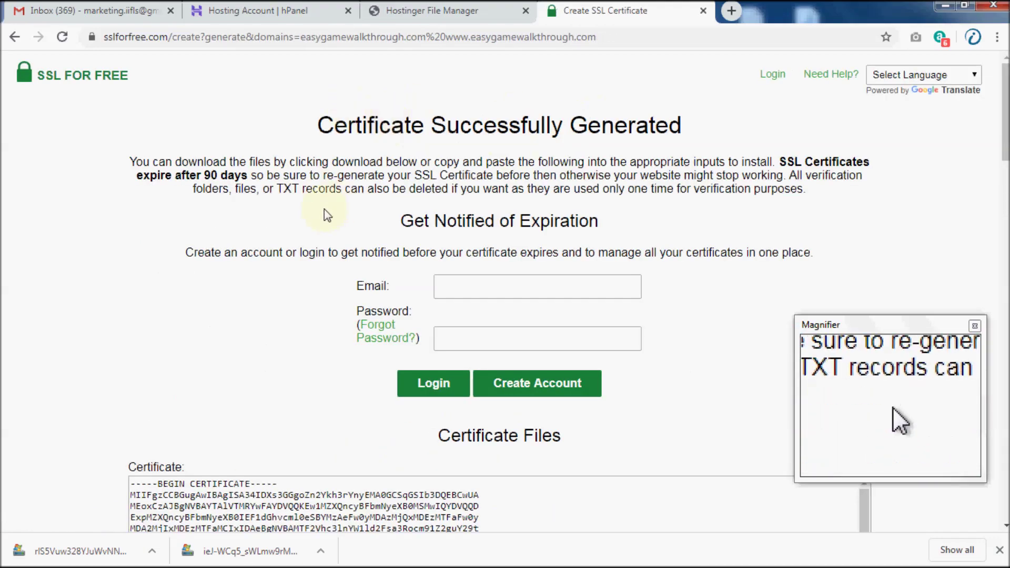
pyautogui.scroll(-4, 331, 216)
pyautogui.scroll(1, 481, 135)
pyautogui.scroll(-5, 334, 255)
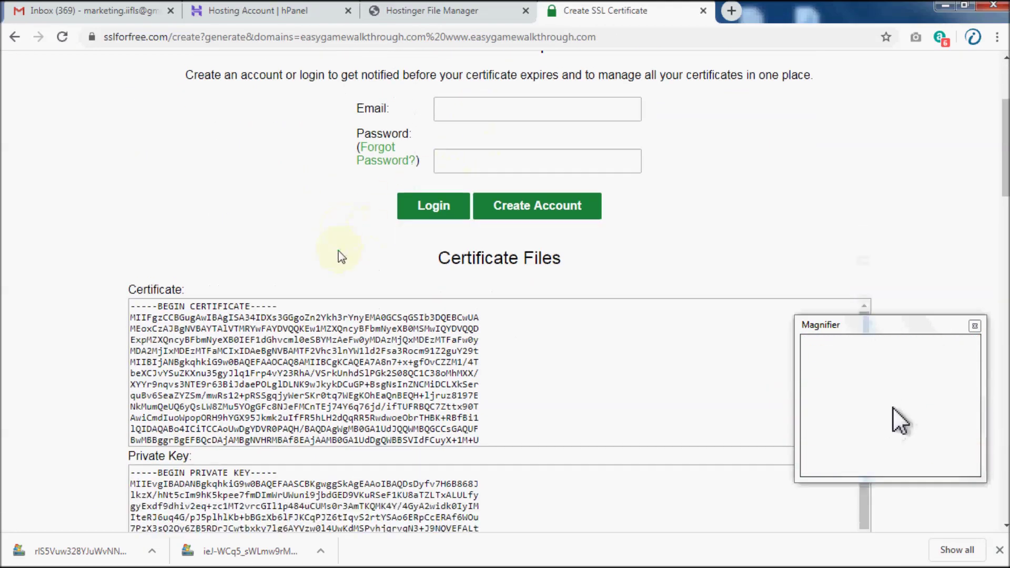
pyautogui.scroll(4, 550, 229)
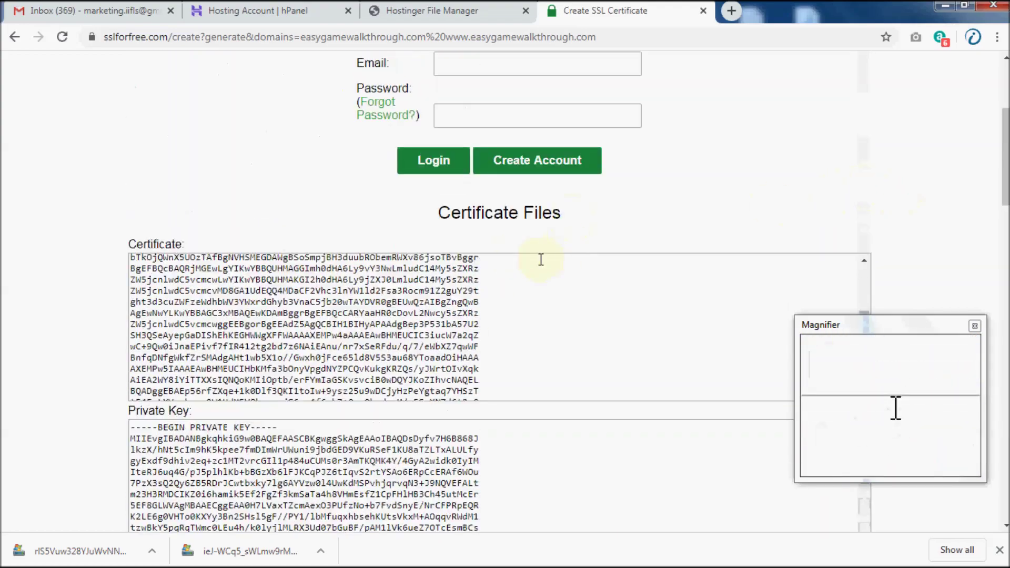
pyautogui.scroll(5, 514, 266)
# Select all of the Certificate text and copy it.
pyautogui.click(266, 243)
pyautogui.hotkey('ctrl', 'a')
pyautogui.moveTo(369, 274); pyautogui.dragTo(333, 252)
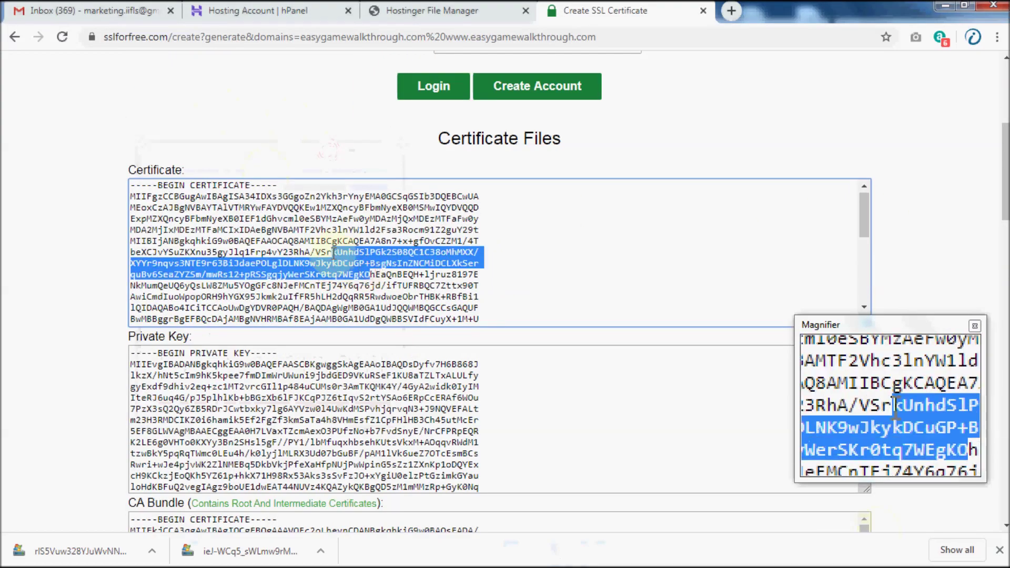
pyautogui.hotkey('ctrl', 'a')
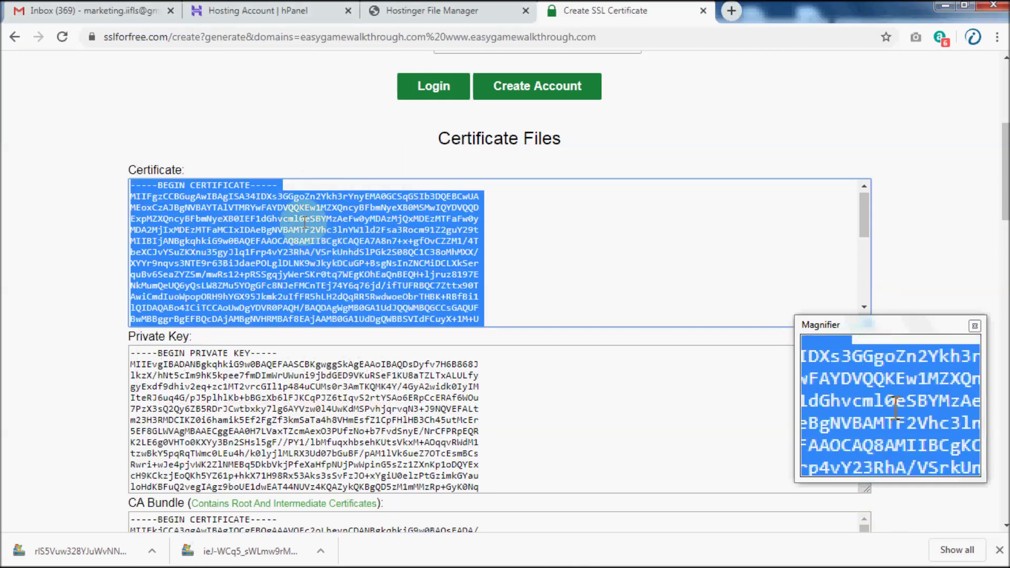
pyautogui.rightClick(305, 226)
pyautogui.click(325, 237)
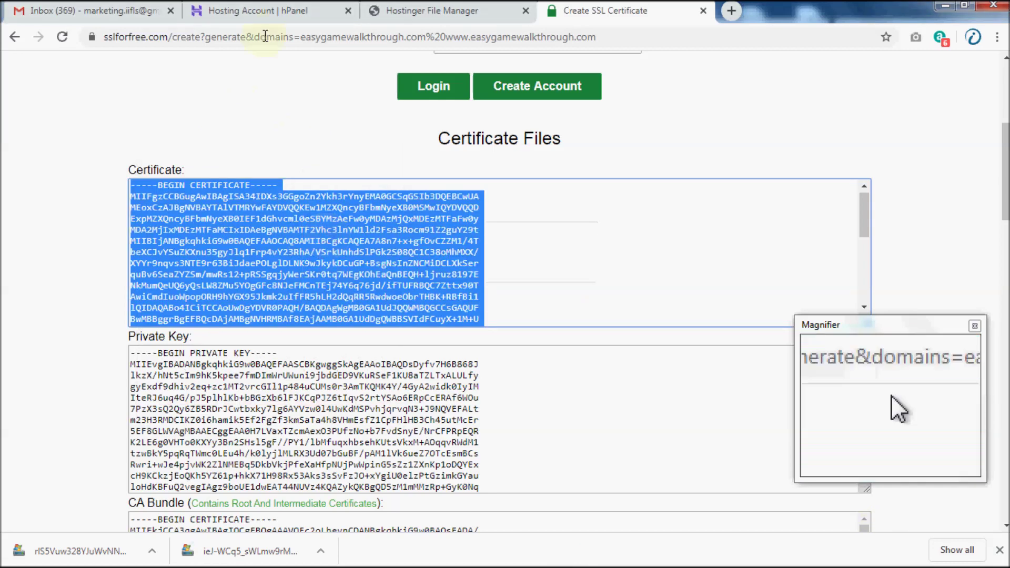
# Open the SSL management page for easygamewalkthrough.com in Hostinger hPanel.
pyautogui.click(251, 14)
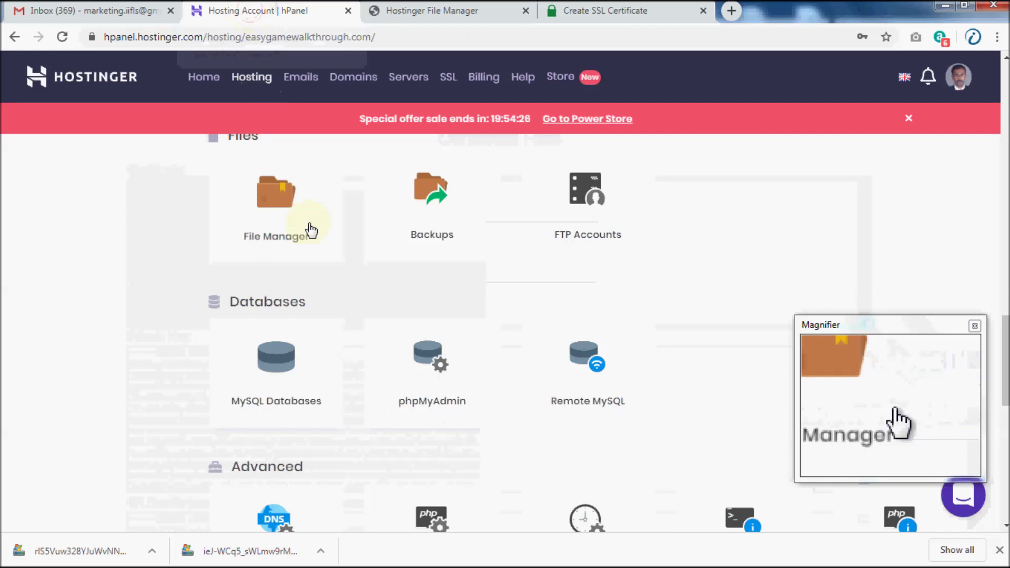
pyautogui.scroll(-10, 382, 342)
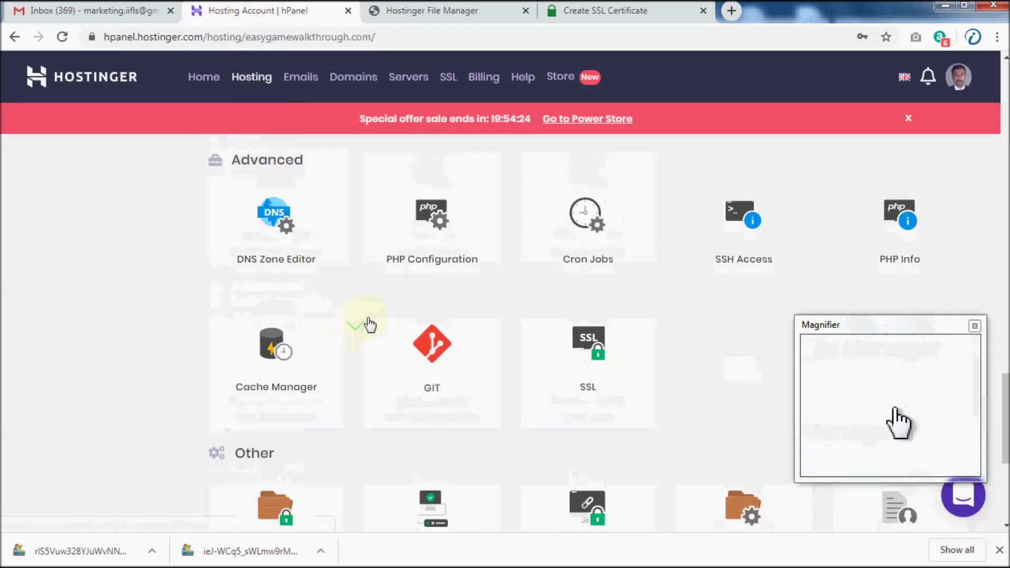
pyautogui.scroll(3, 589, 252)
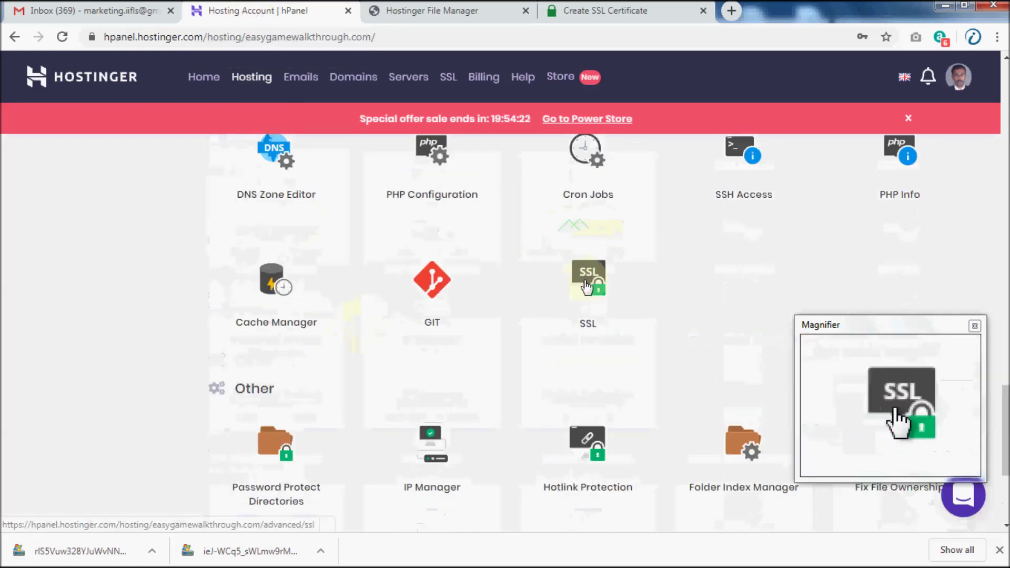
pyautogui.click(587, 287)
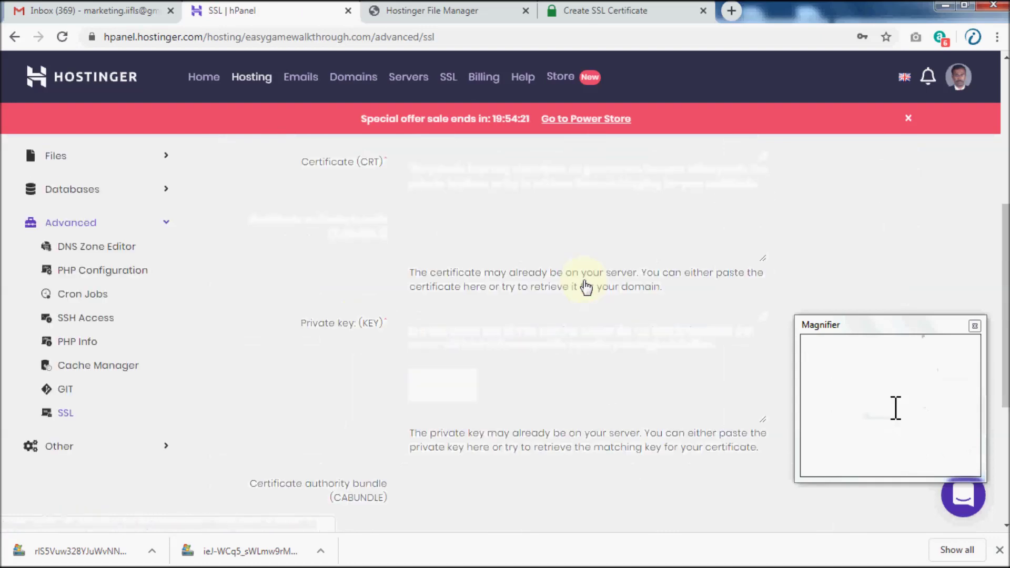
pyautogui.scroll(-5, 440, 266)
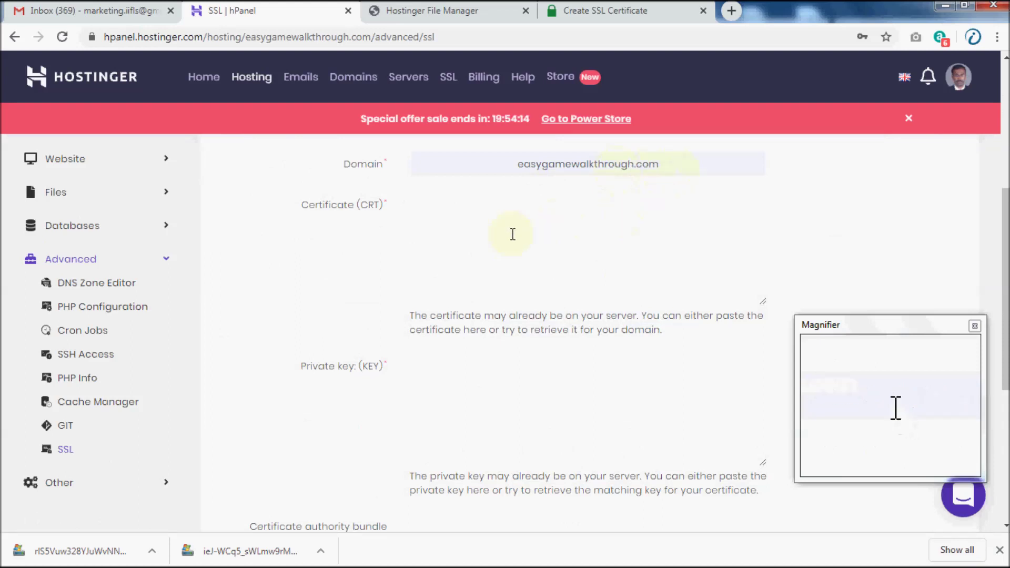
# Paste the copied certificate into the Certificate (CRT) field.
pyautogui.rightClick(476, 209)
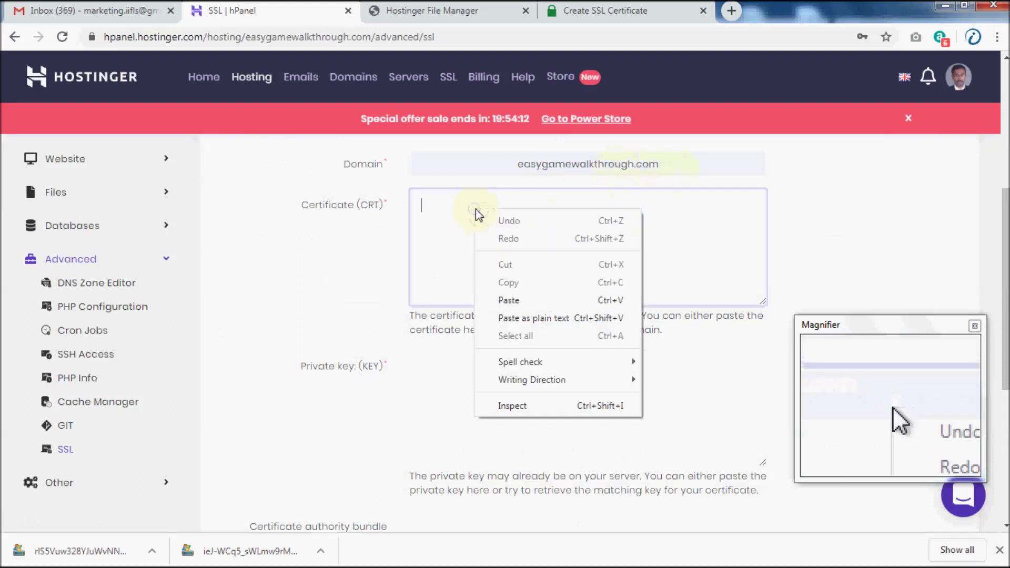
pyautogui.click(511, 296)
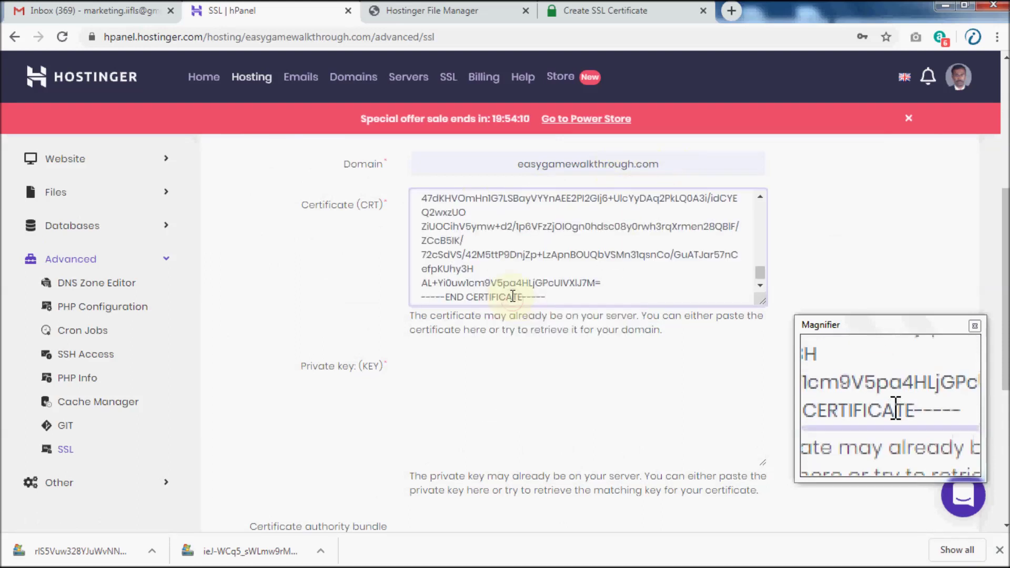
pyautogui.click(576, 16)
# Select the entire Private Key text in SSL For Free and copy it.
pyautogui.scroll(-3, 288, 331)
pyautogui.scroll(-2, 289, 331)
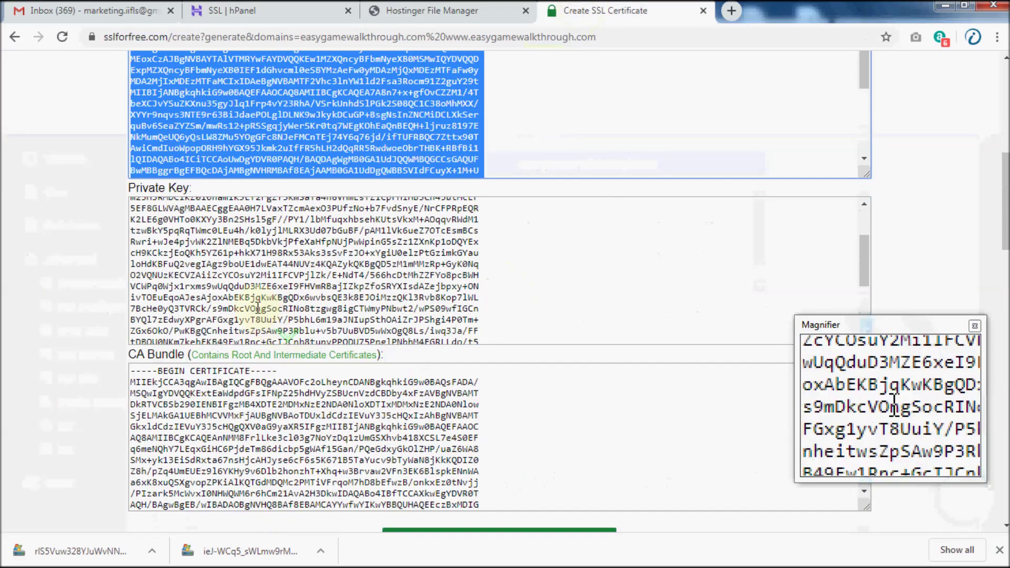
pyautogui.moveTo(256, 309); pyautogui.dragTo(245, 286)
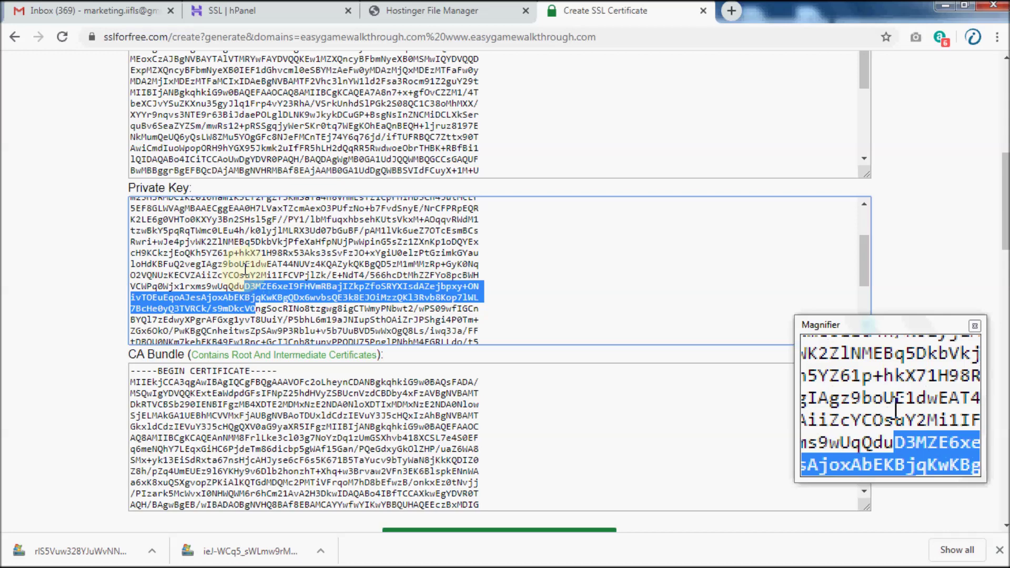
pyautogui.hotkey('ctrl', 'a')
pyautogui.rightClick(245, 268)
pyautogui.click(269, 281)
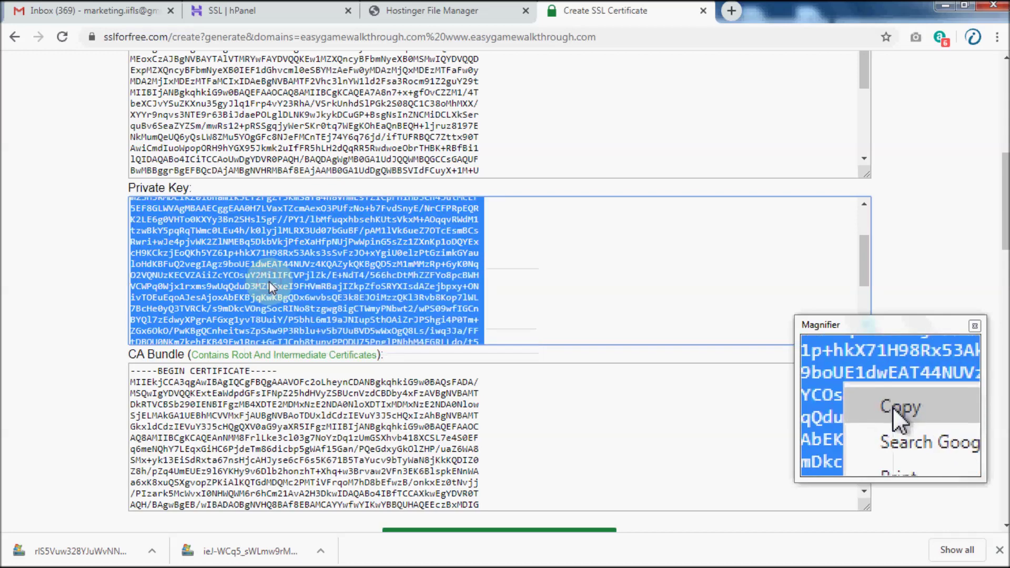
# Paste the private key into hPanel's Private key field.
pyautogui.click(273, 16)
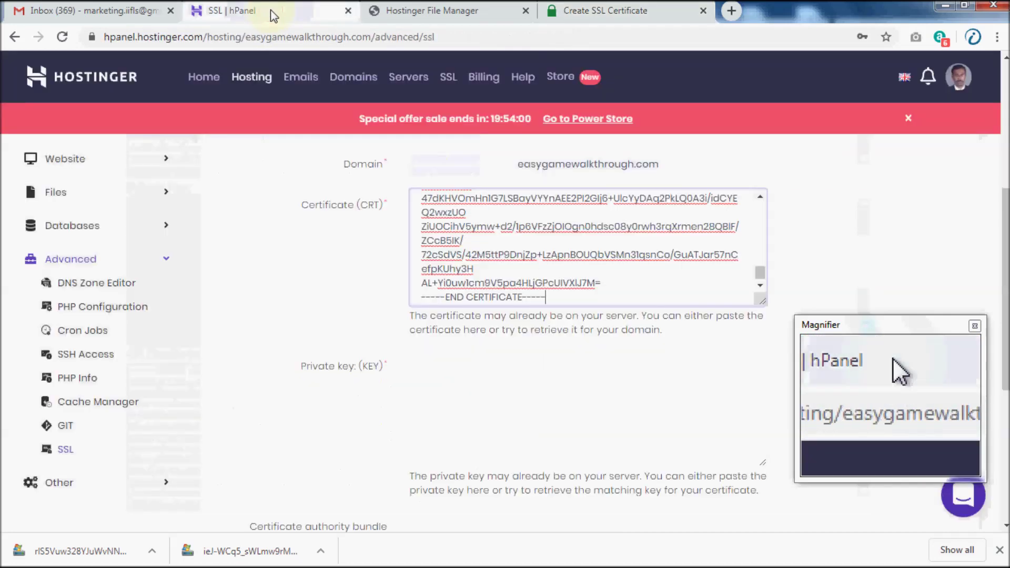
pyautogui.scroll(-3, 481, 327)
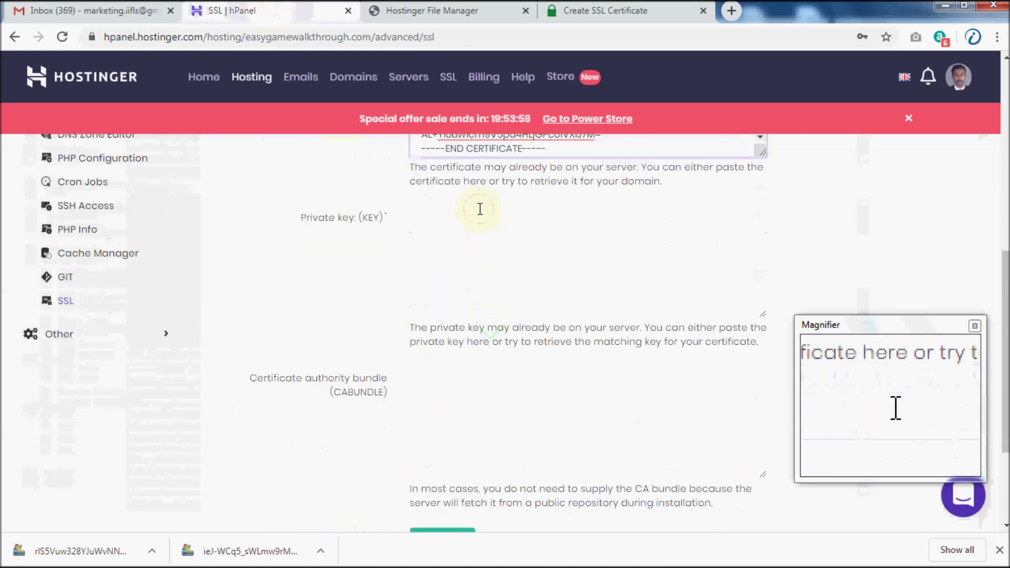
pyautogui.click(480, 209)
pyautogui.rightClick(443, 223)
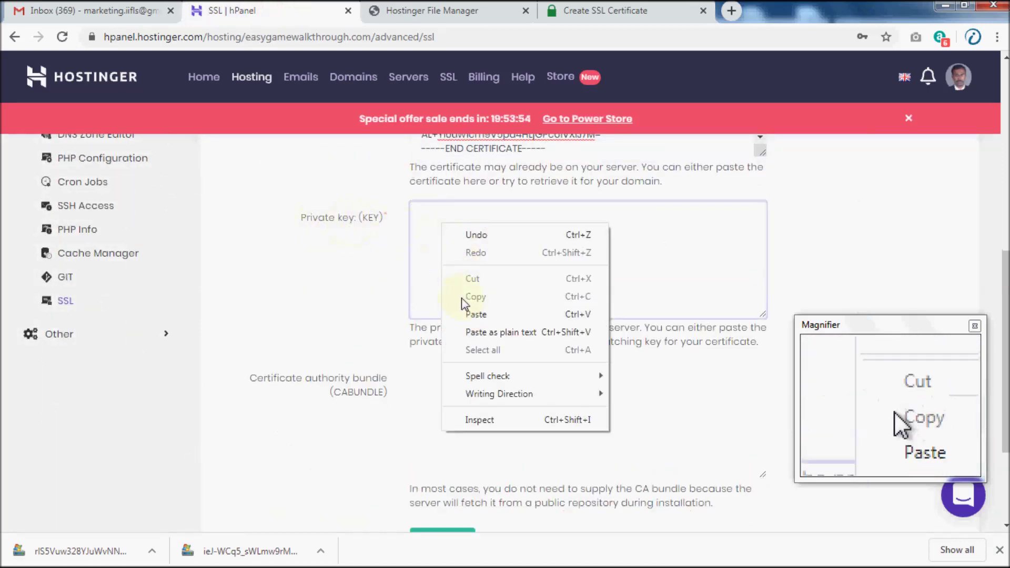
pyautogui.click(475, 314)
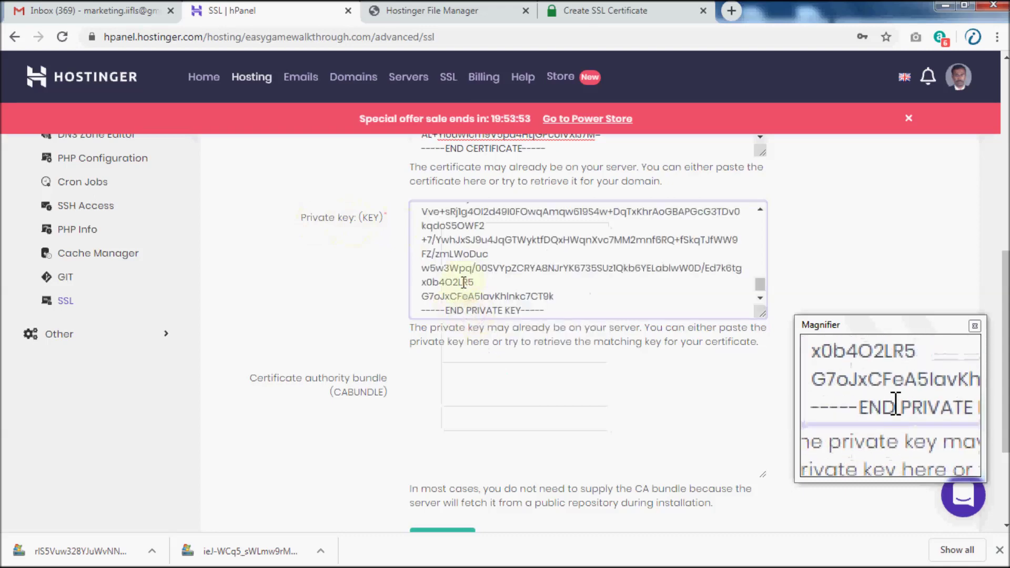
pyautogui.click(582, 12)
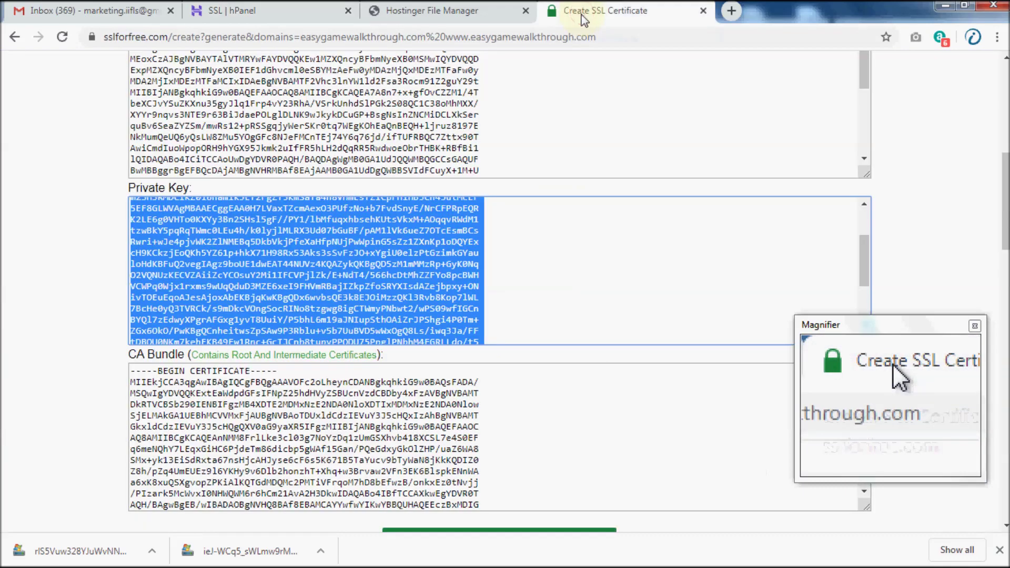
# Select all root and intermediate certificates in the CA Bundle box and copy them.
pyautogui.scroll(-4, 368, 412)
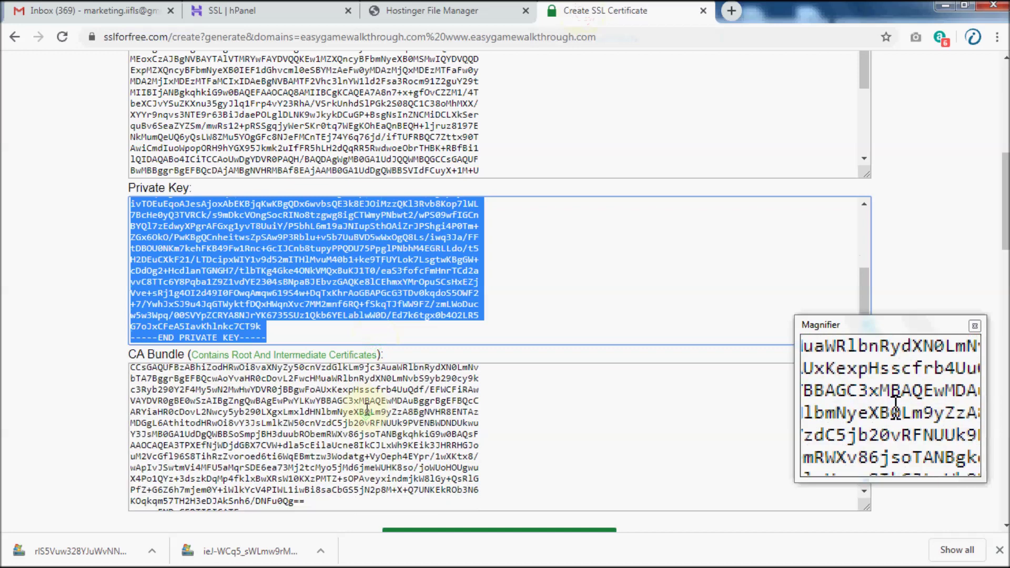
pyautogui.moveTo(367, 412); pyautogui.dragTo(326, 402)
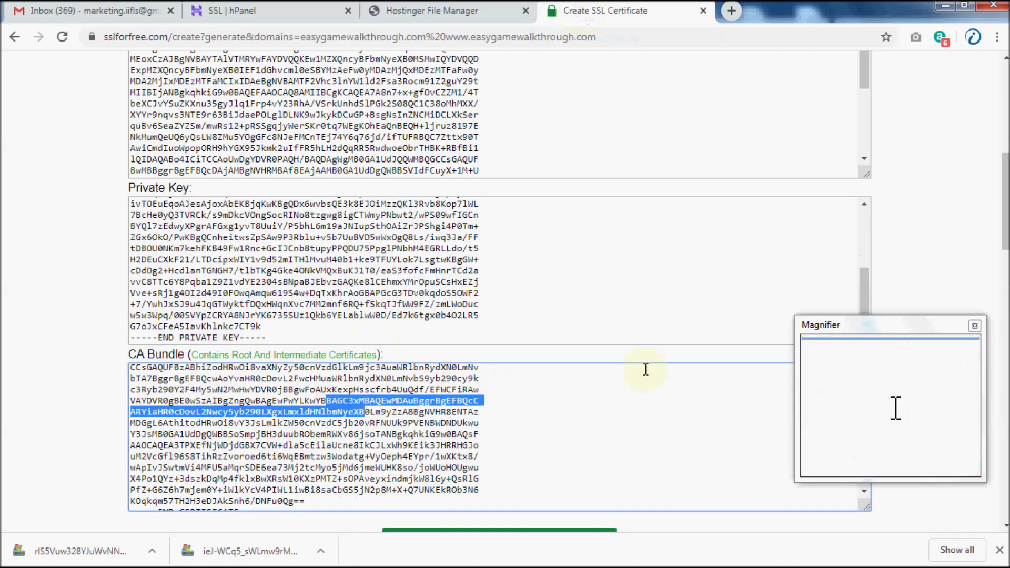
pyautogui.scroll(-3, 643, 368)
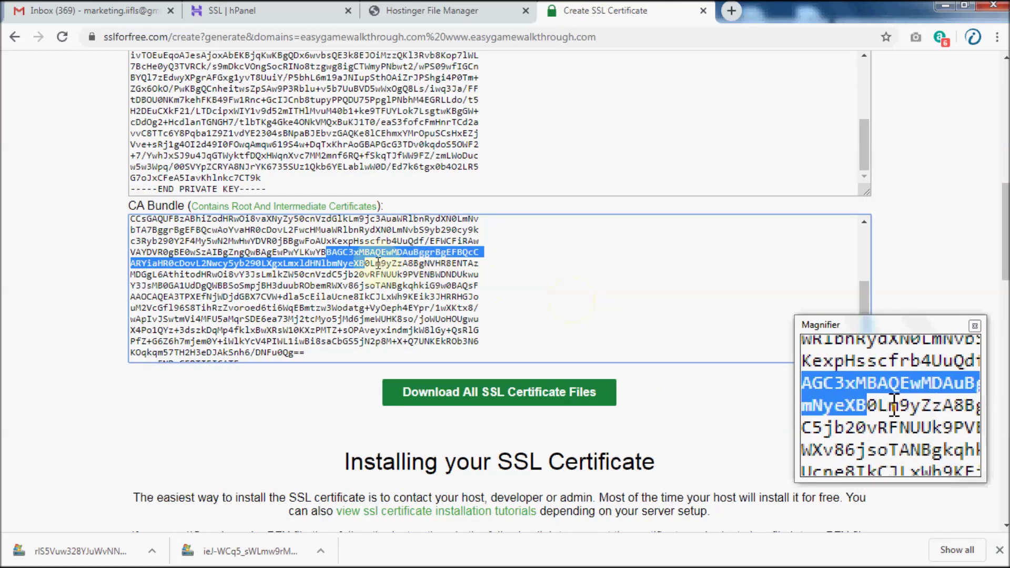
pyautogui.rightClick(373, 256)
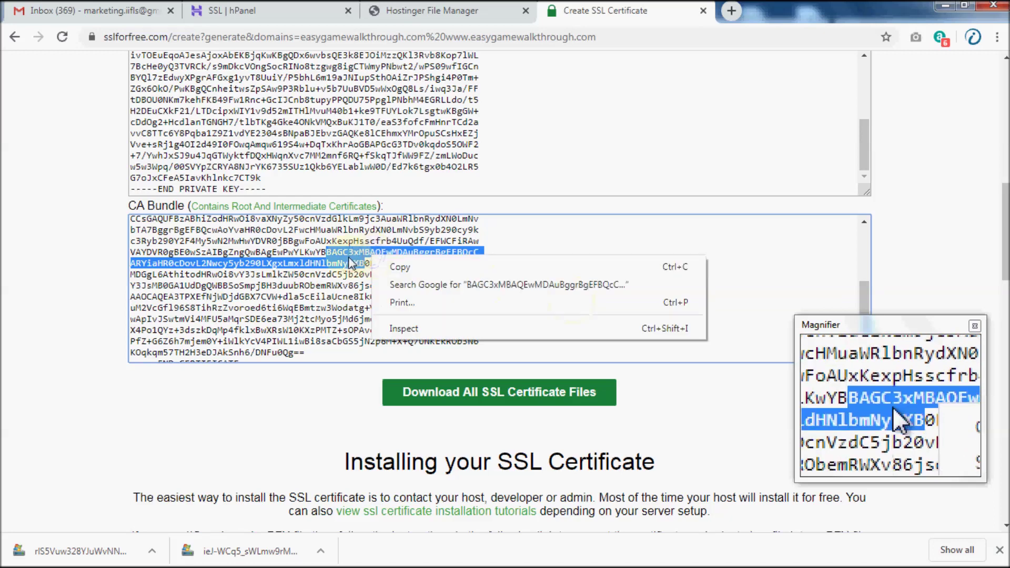
pyautogui.click(350, 257)
pyautogui.moveTo(350, 258); pyautogui.dragTo(339, 257)
pyautogui.hotkey('ctrl', 'a')
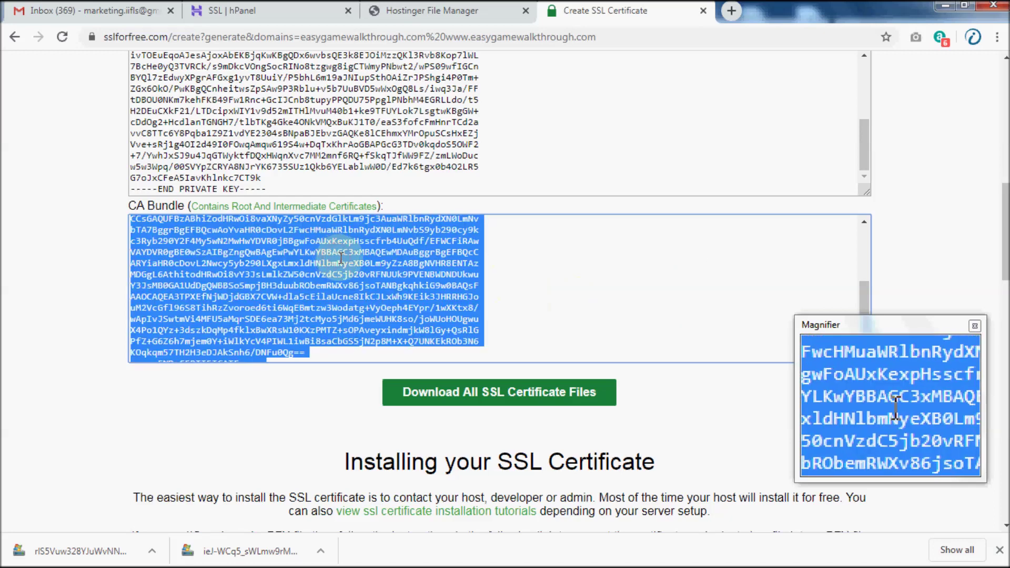
pyautogui.rightClick(447, 262)
pyautogui.click(462, 269)
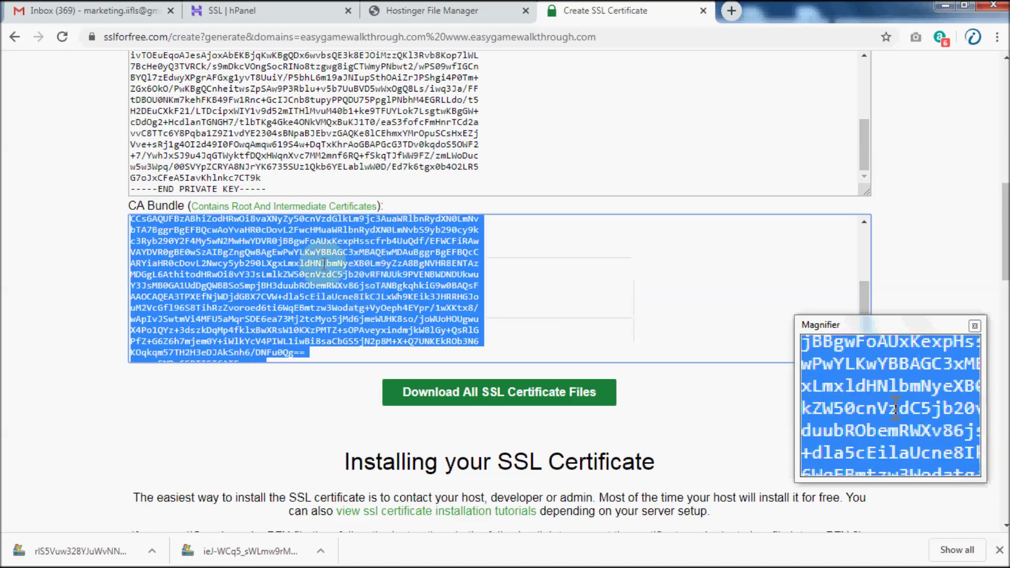
# Paste the copied CA bundle into hPanel's CA bundle field.
pyautogui.click(296, 10)
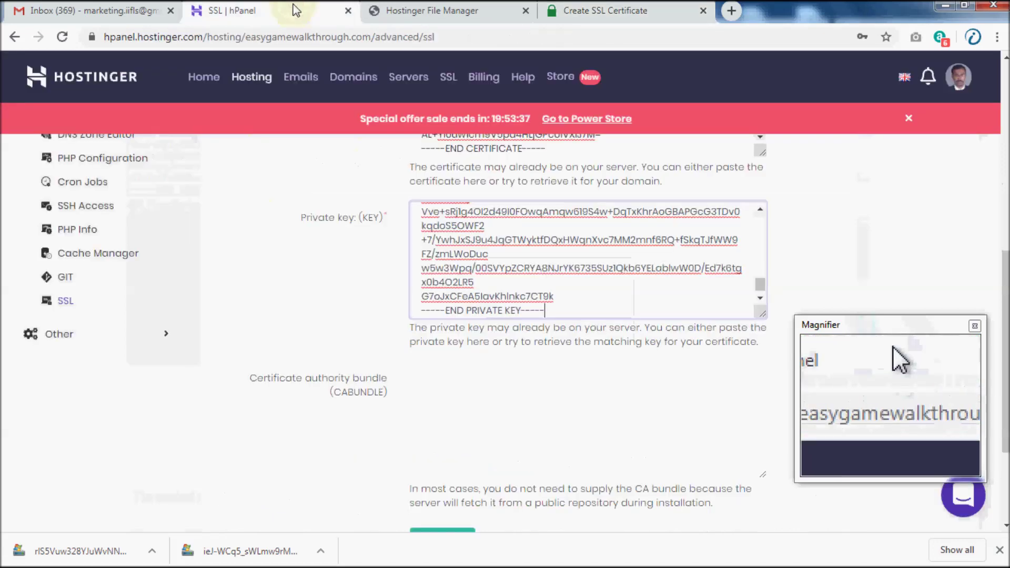
pyautogui.click(479, 384)
pyautogui.rightClick(479, 384)
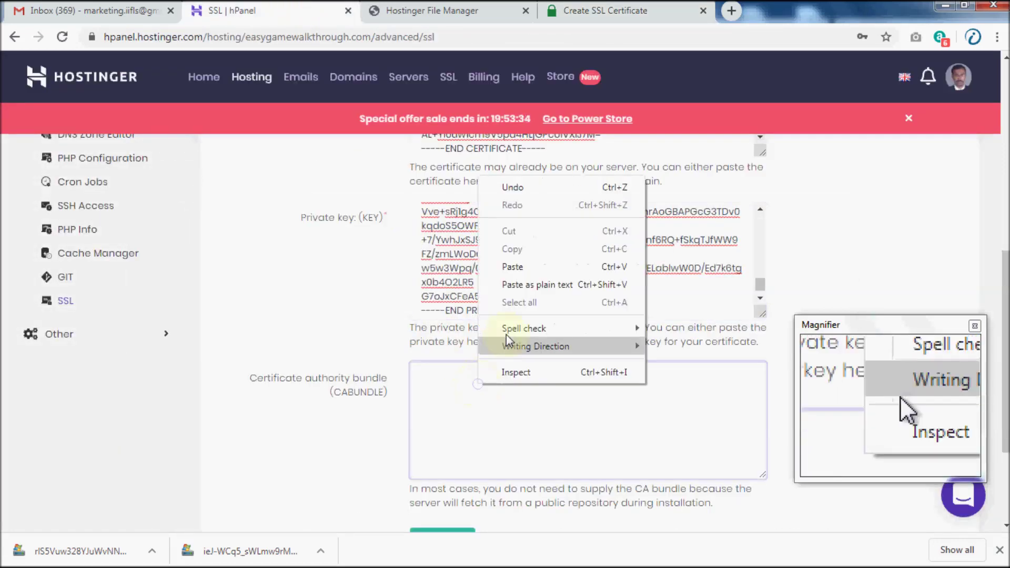
pyautogui.click(508, 267)
# Install the custom SSL and check easygamewalkthrough.com in the installed SSL list.
pyautogui.scroll(-3, 497, 360)
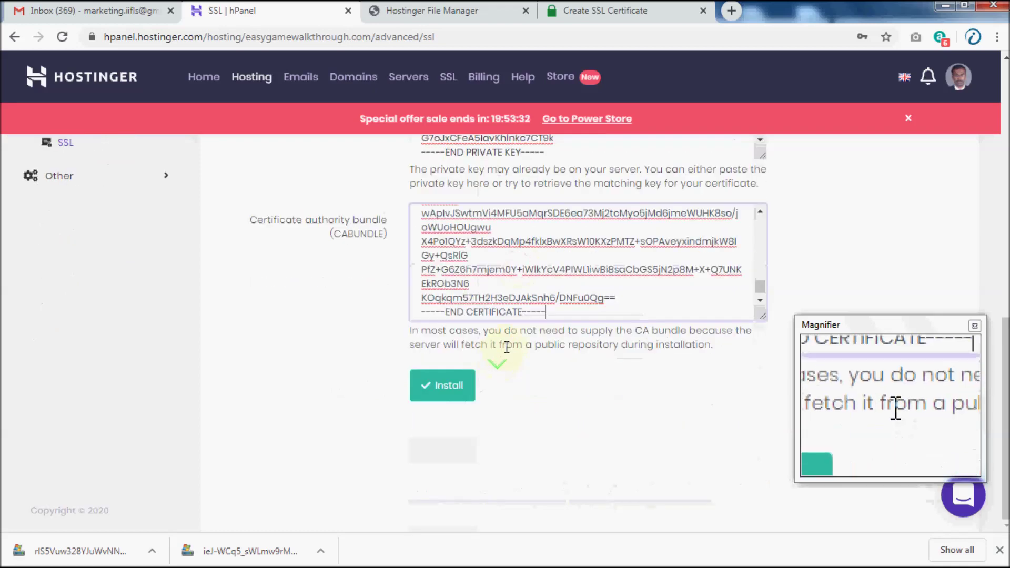
pyautogui.click(443, 387)
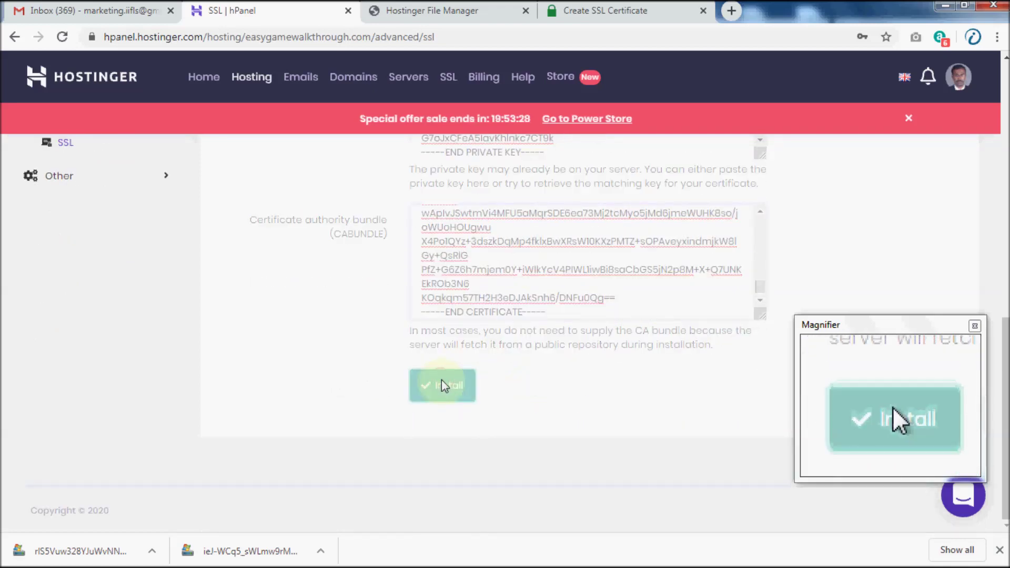
pyautogui.scroll(2, 582, 273)
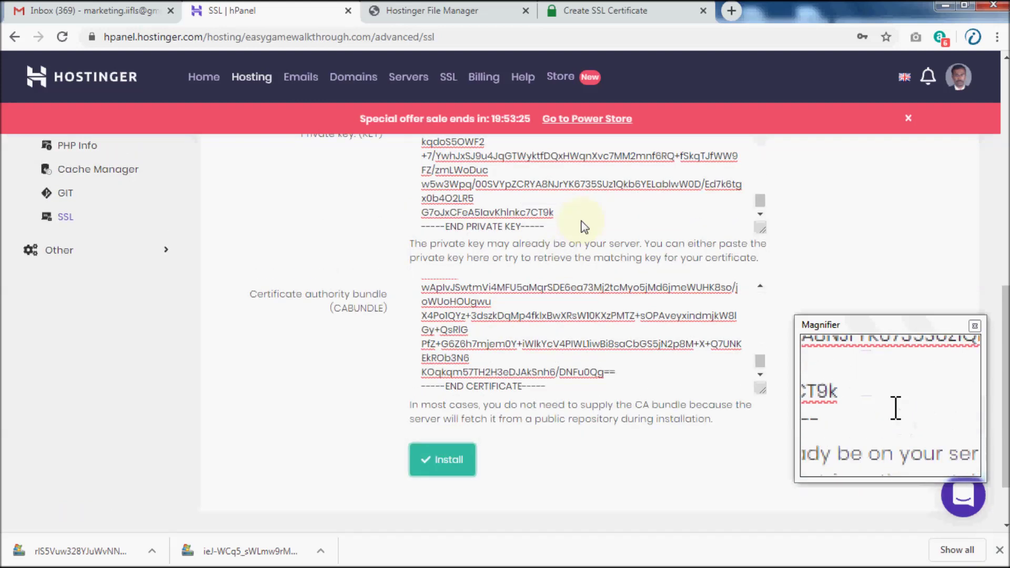
pyautogui.scroll(5, 576, 240)
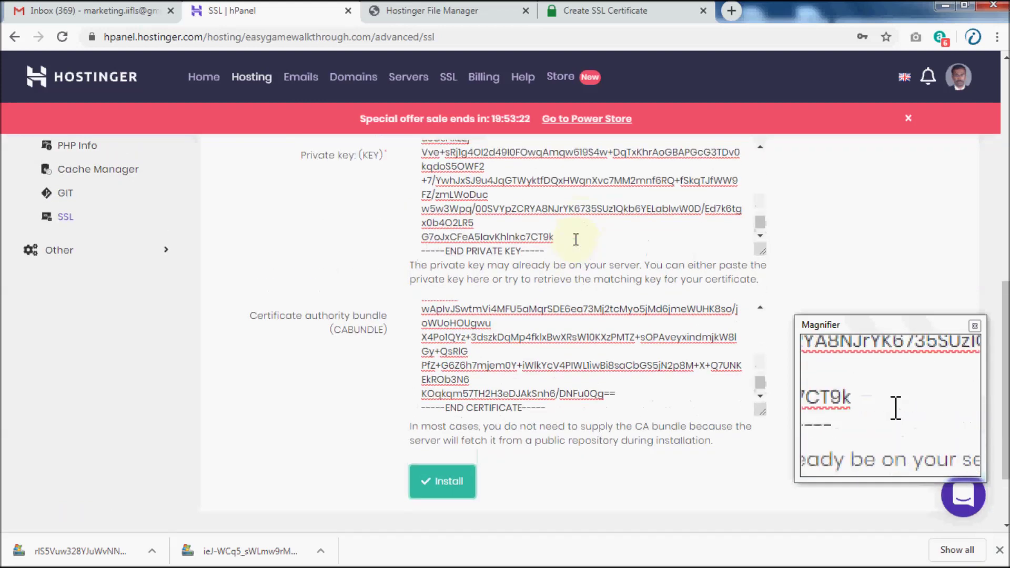
pyautogui.scroll(2, 853, 248)
pyautogui.scroll(7, 853, 247)
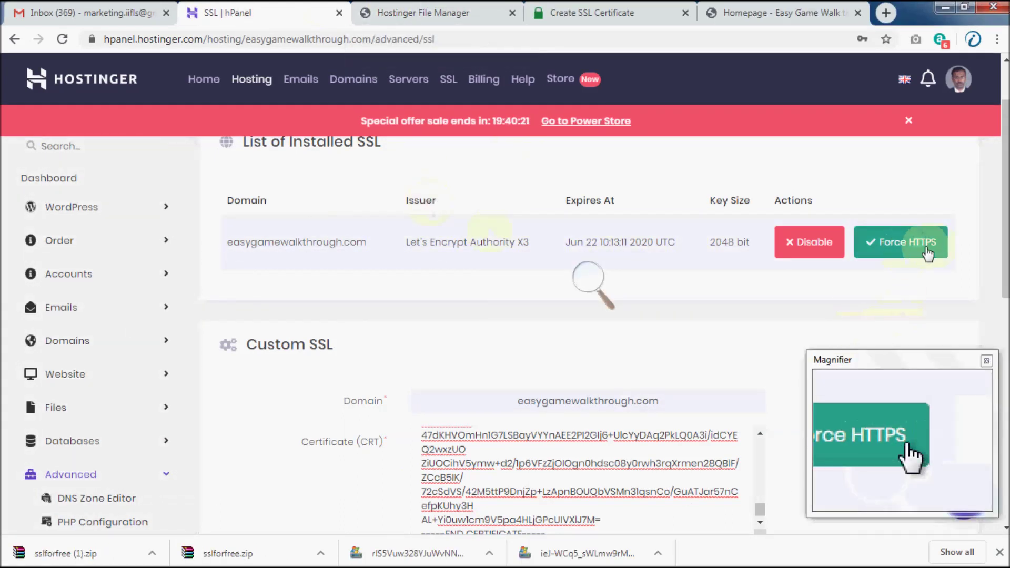
# Force HTTPS for easygamewalkthrough.com in the List of Installed SSL.
pyautogui.click(887, 254)
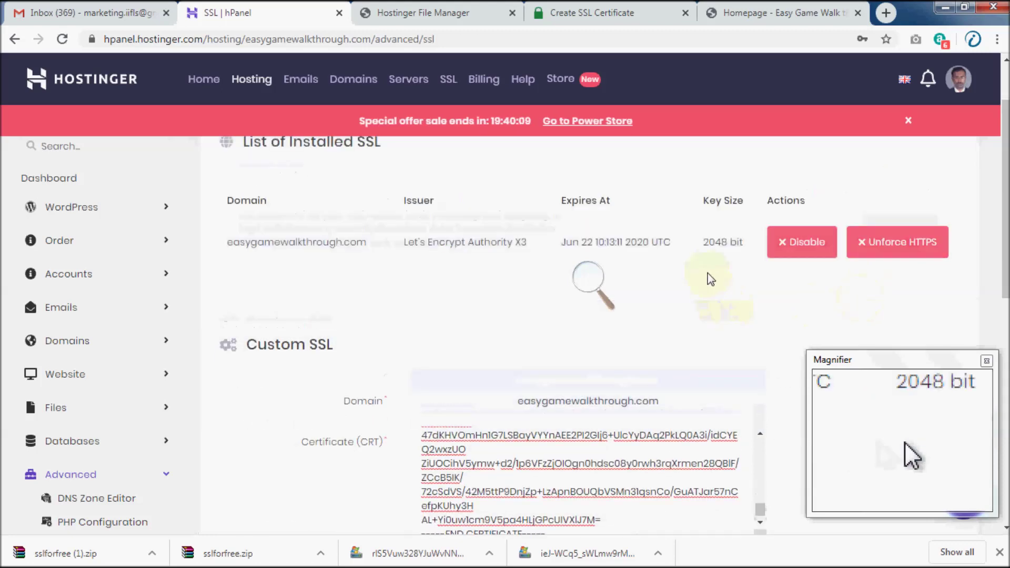
pyautogui.click(778, 13)
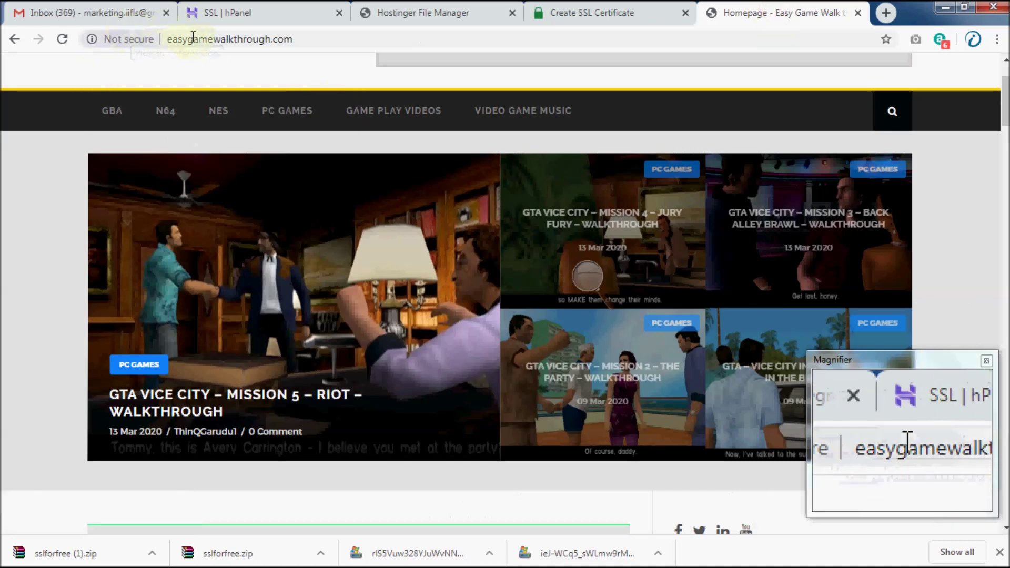
# Reload the homepage, go to /wp-admin, and open Plugins > Add New.
pyautogui.click(62, 39)
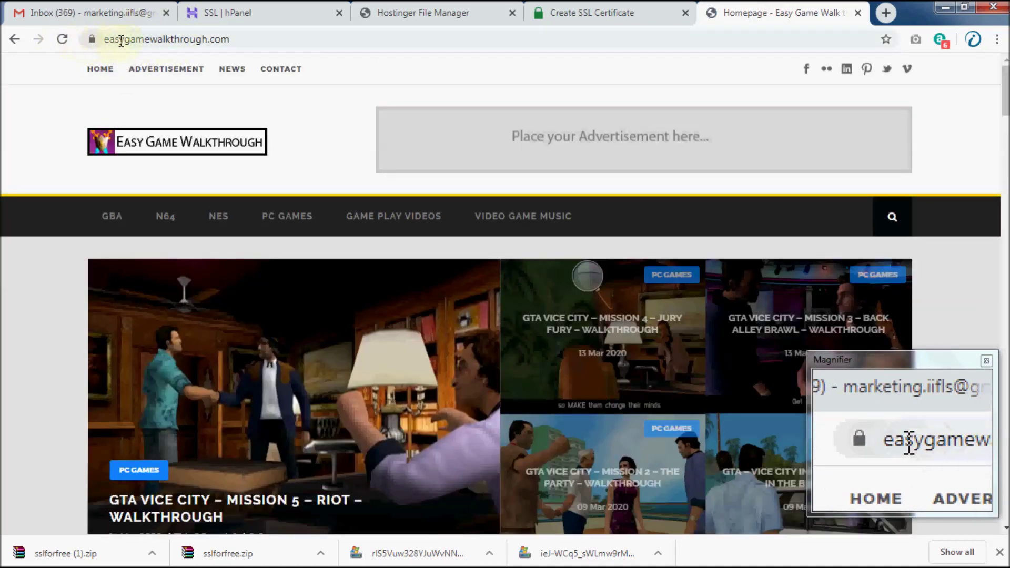
pyautogui.click(123, 41)
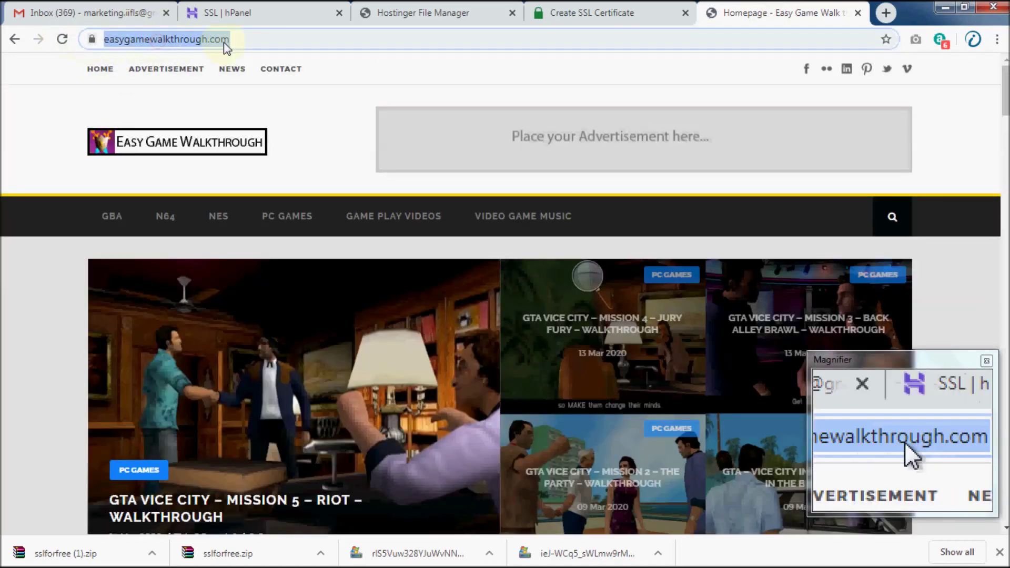
pyautogui.click(324, 68)
pyautogui.click(281, 38)
pyautogui.write('/wp')
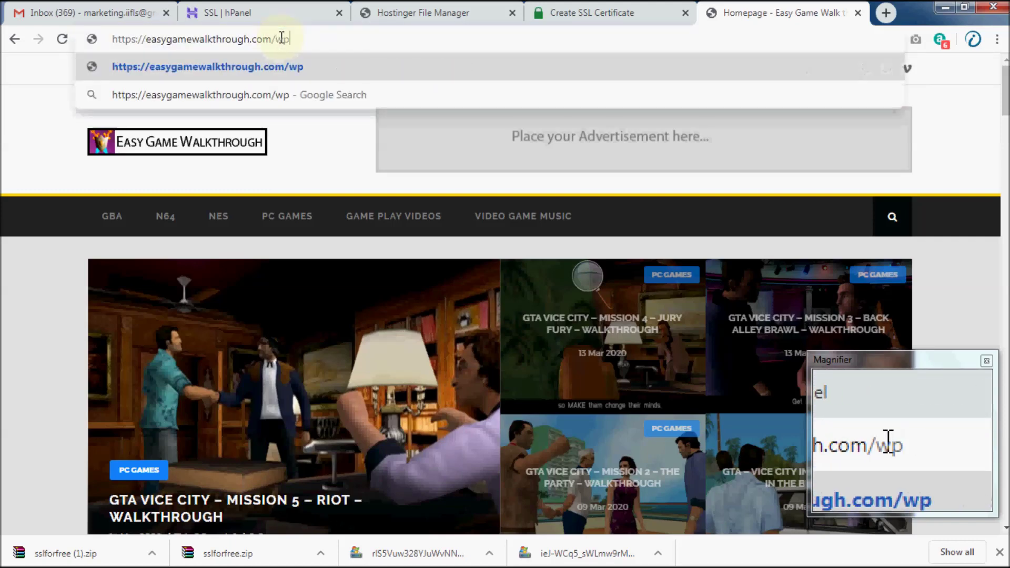
pyautogui.write('-admin')
pyautogui.press('Return')
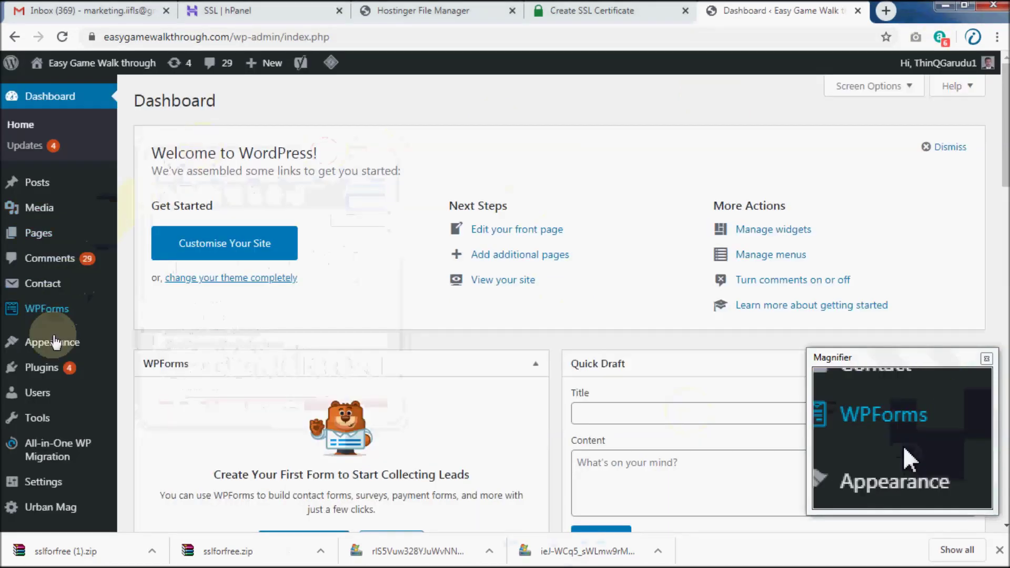
pyautogui.moveTo(44, 372)
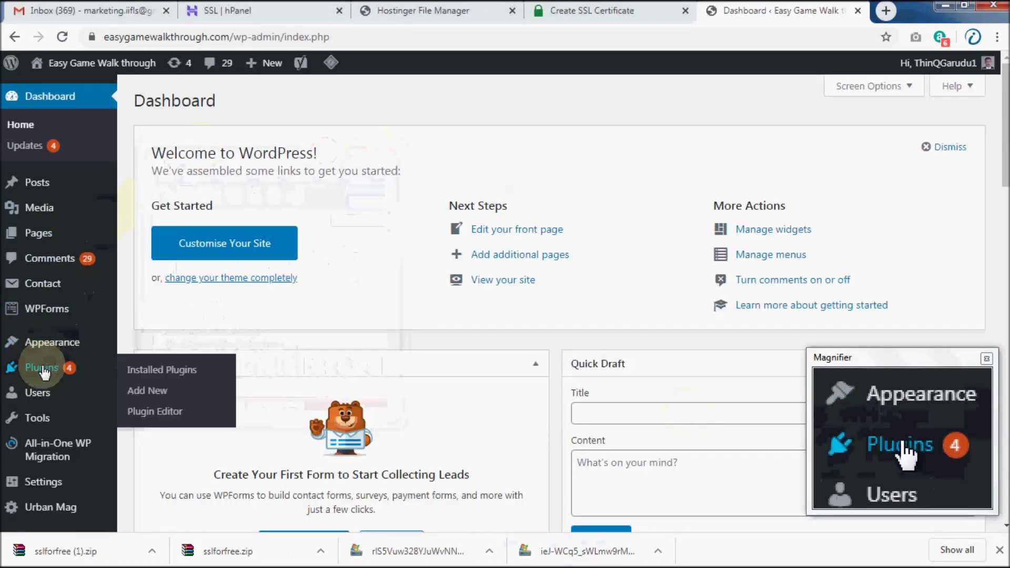
pyautogui.click(142, 393)
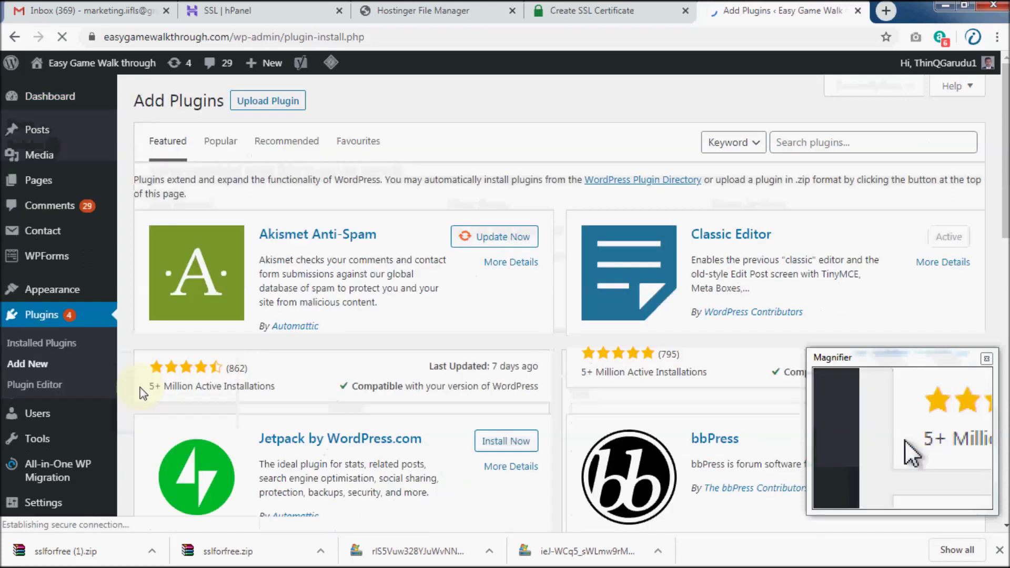
# Search plugins for 'ss', install and activate Really Simple SSL, then open Settings > SSL.
pyautogui.click(824, 142)
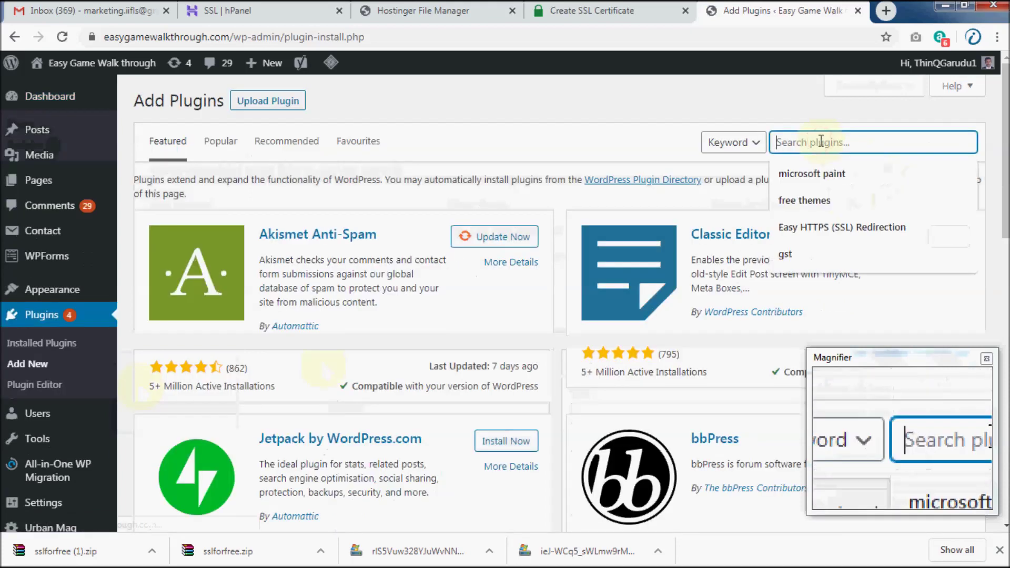
pyautogui.write('ssl')
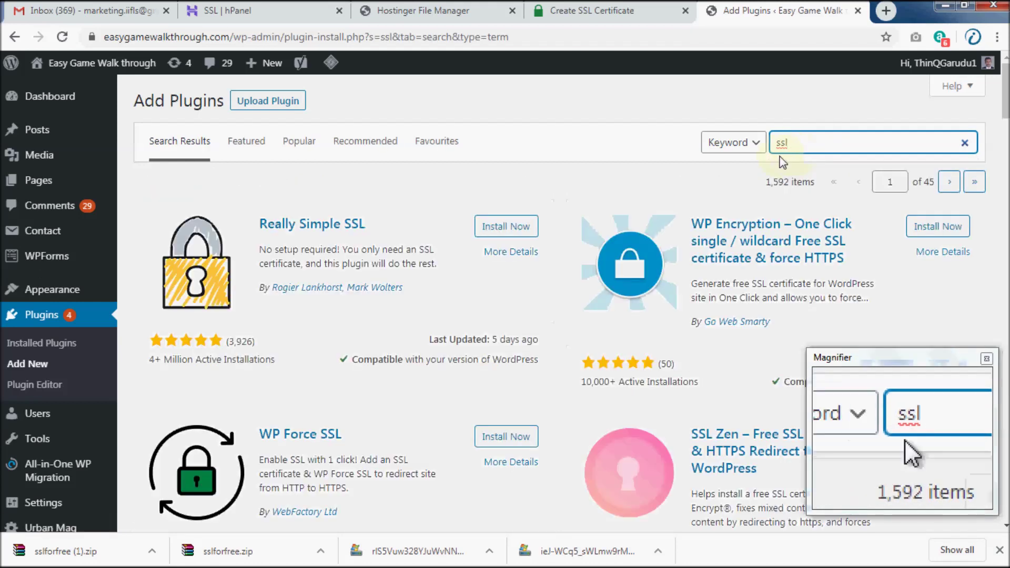
pyautogui.click(491, 230)
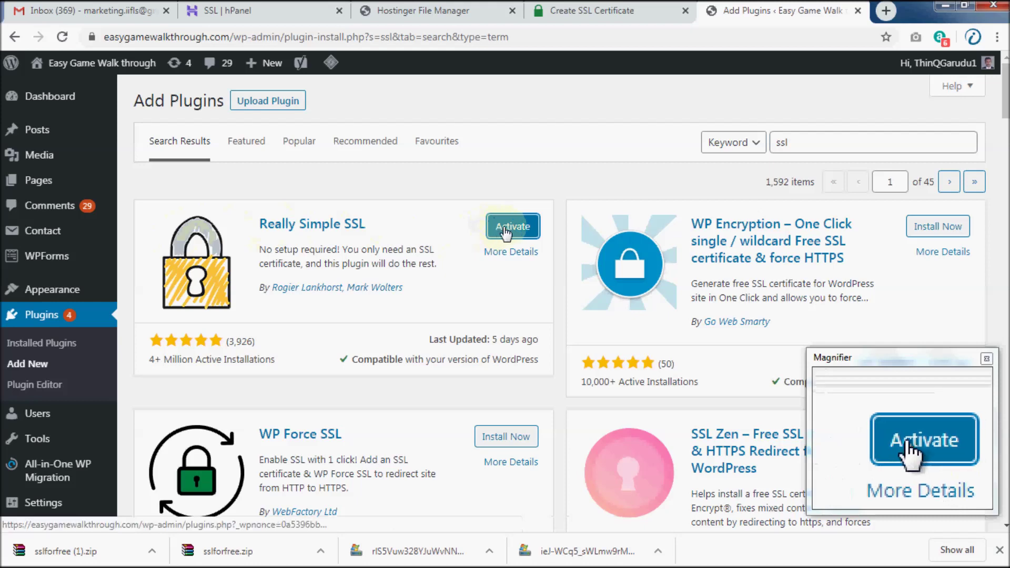
pyautogui.click(505, 231)
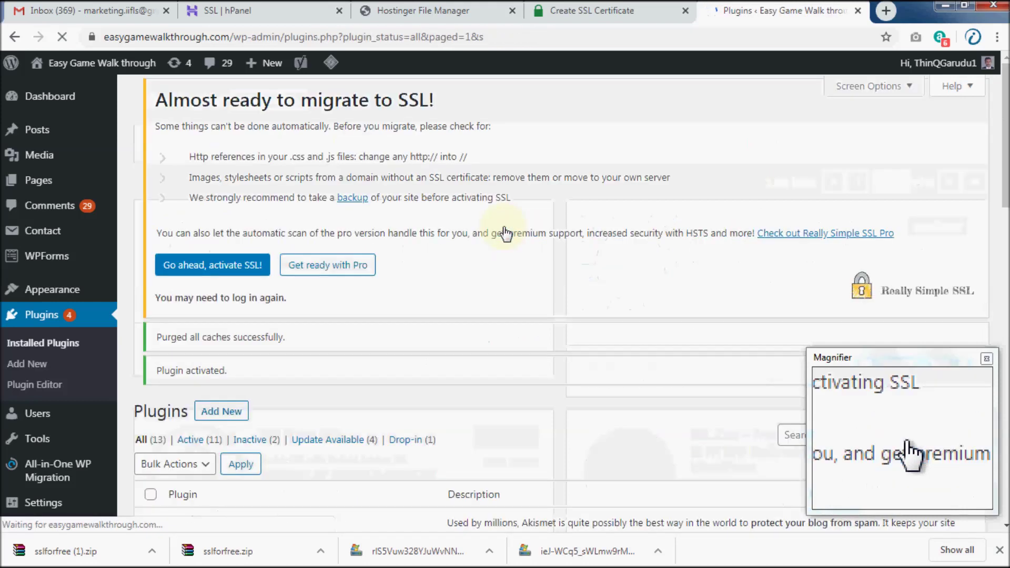
pyautogui.scroll(-2, 421, 257)
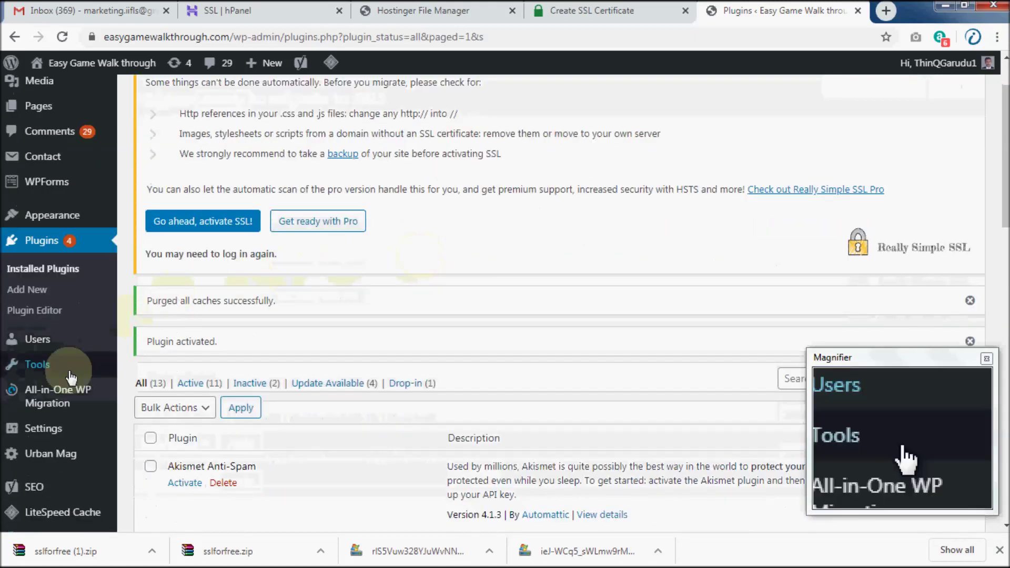
pyautogui.moveTo(45, 441)
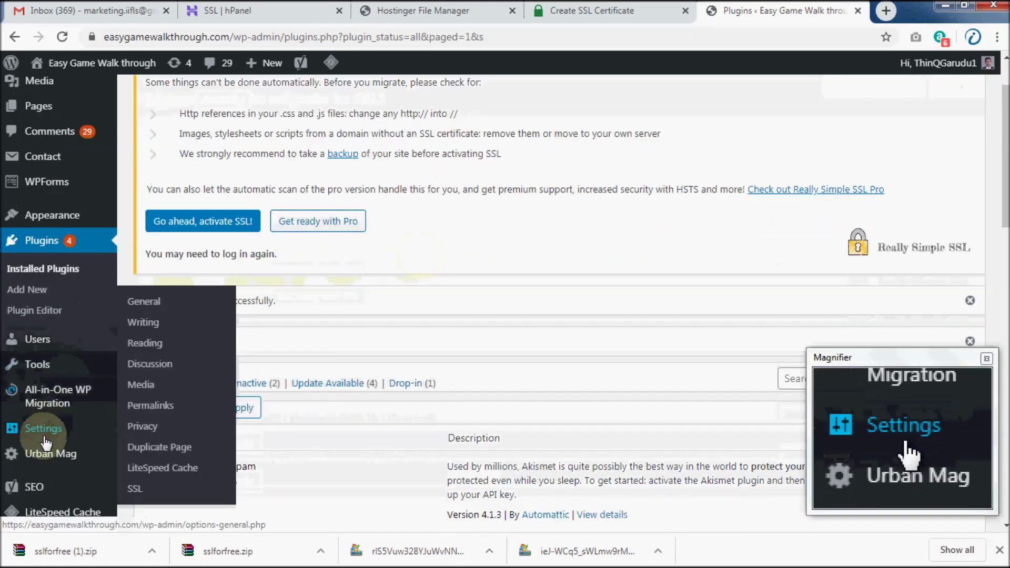
pyautogui.click(134, 491)
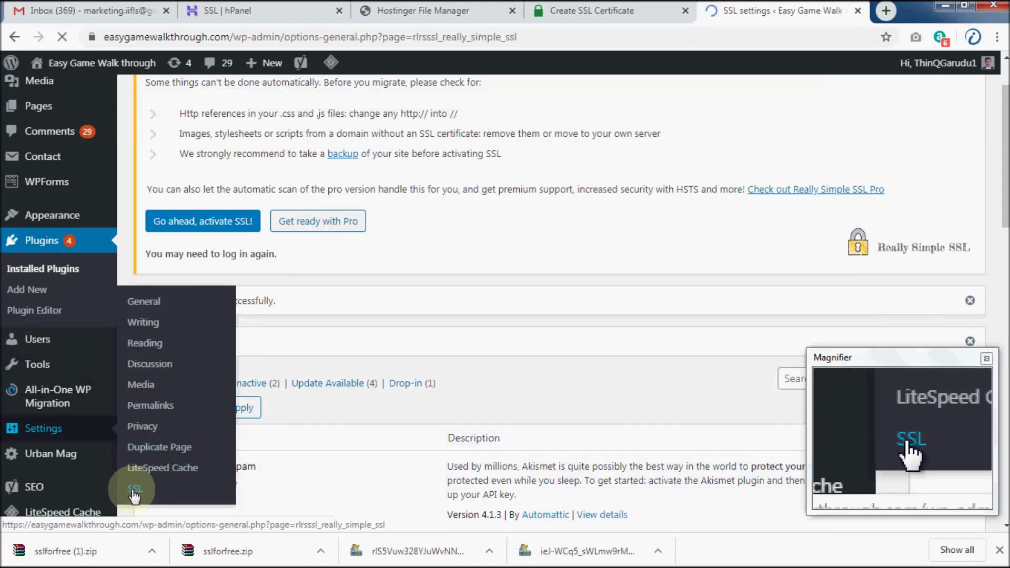
# Activate SSL in Really Simple SSL with 'Go ahead, activate SSL!'.
pyautogui.scroll(-4, 283, 356)
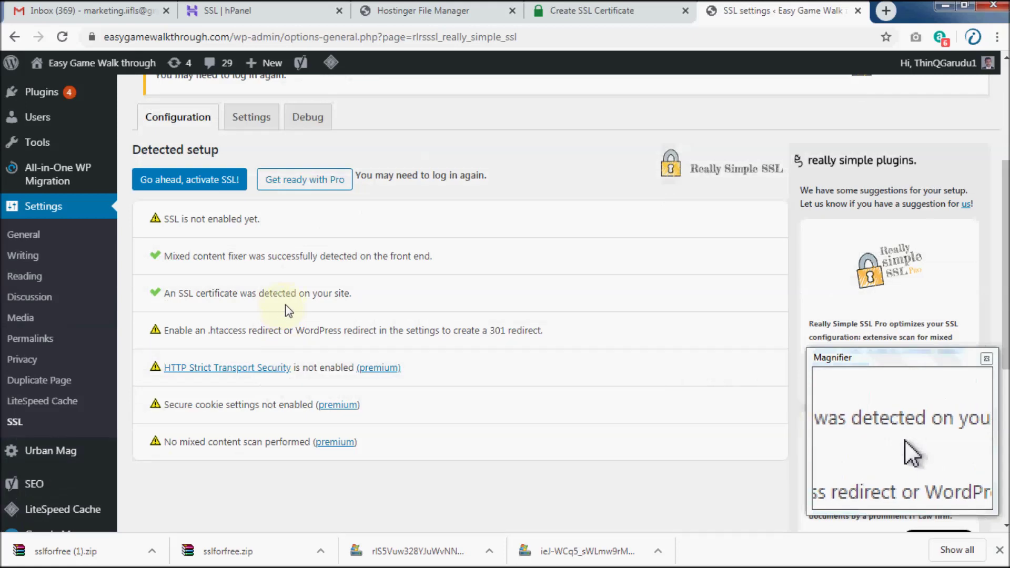
pyautogui.scroll(3, 282, 309)
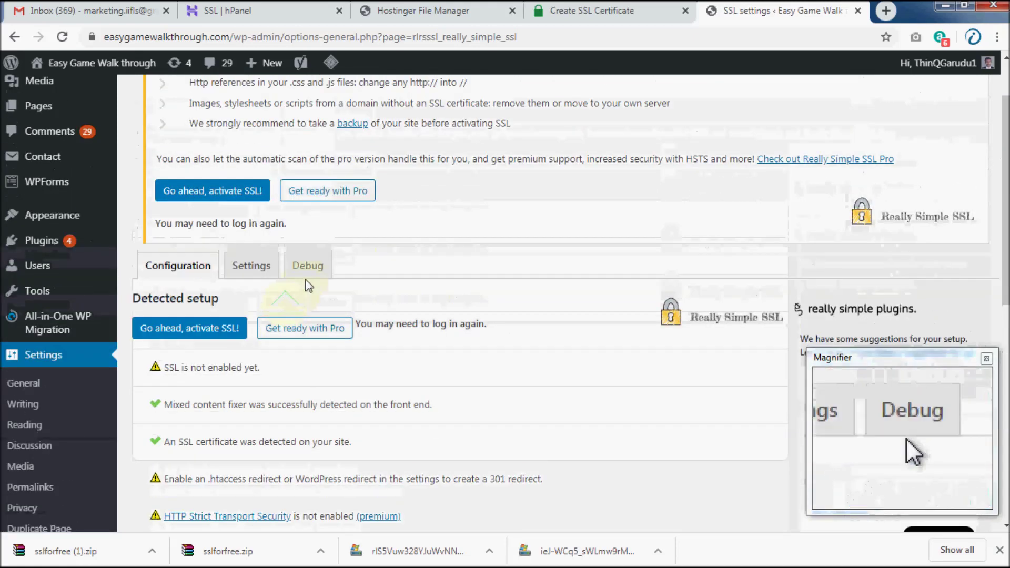
pyautogui.scroll(2, 314, 279)
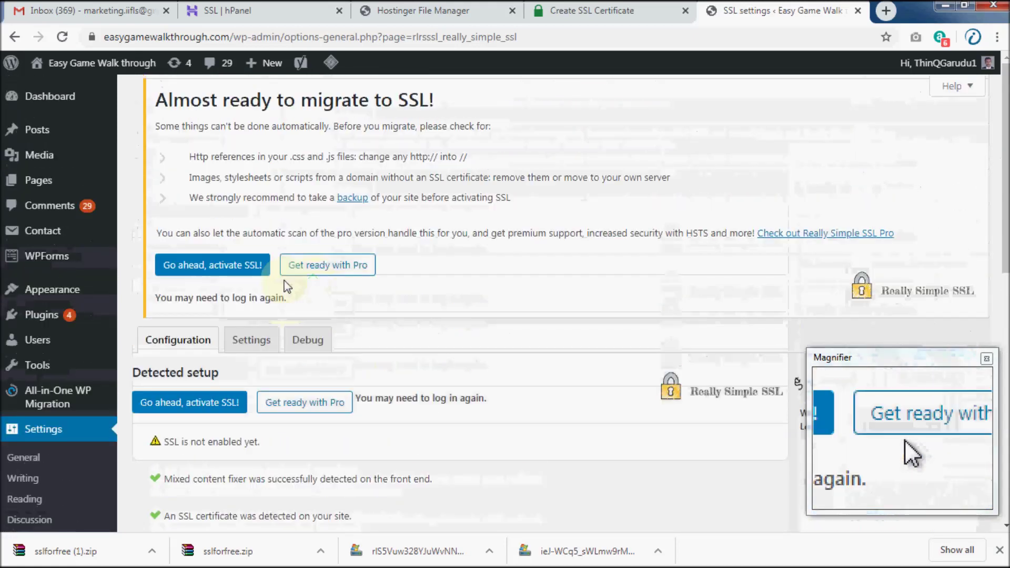
pyautogui.click(224, 273)
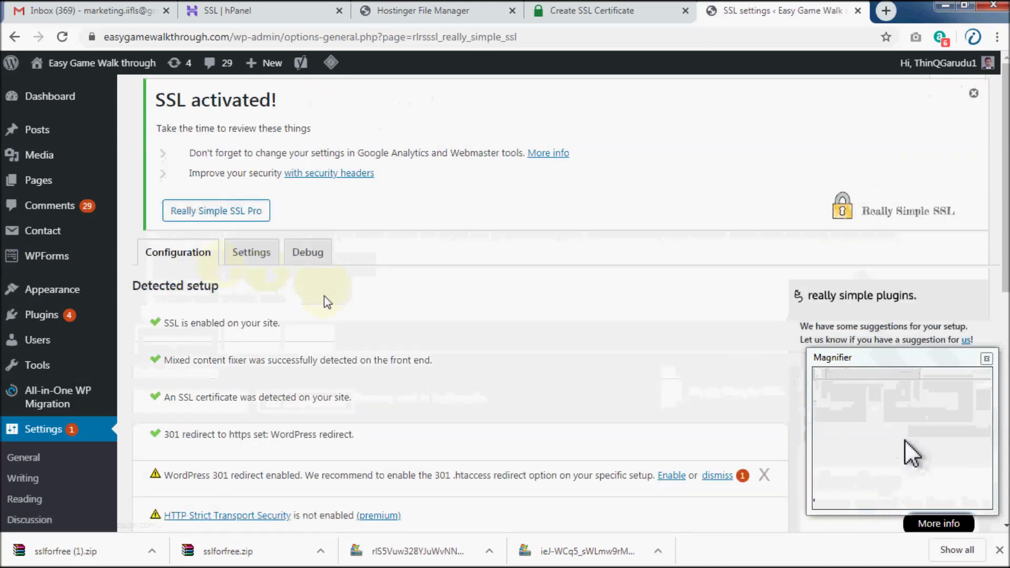
# Open the live homepage via Visit Site and confirm its address uses https.
pyautogui.scroll(-2, 324, 296)
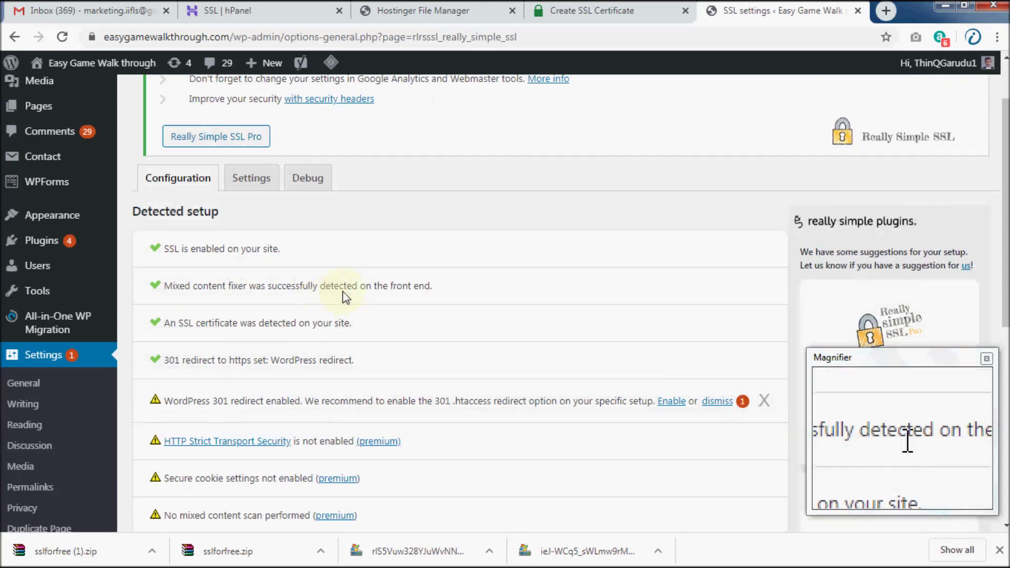
pyautogui.scroll(3, 345, 298)
pyautogui.moveTo(79, 62)
pyautogui.click(50, 84)
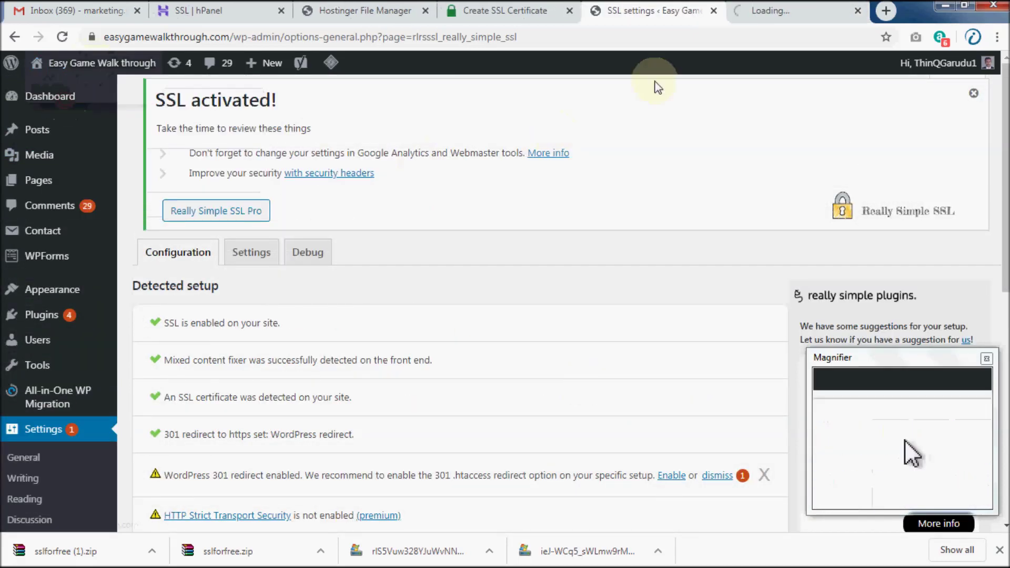
pyautogui.click(212, 41)
pyautogui.click(90, 101)
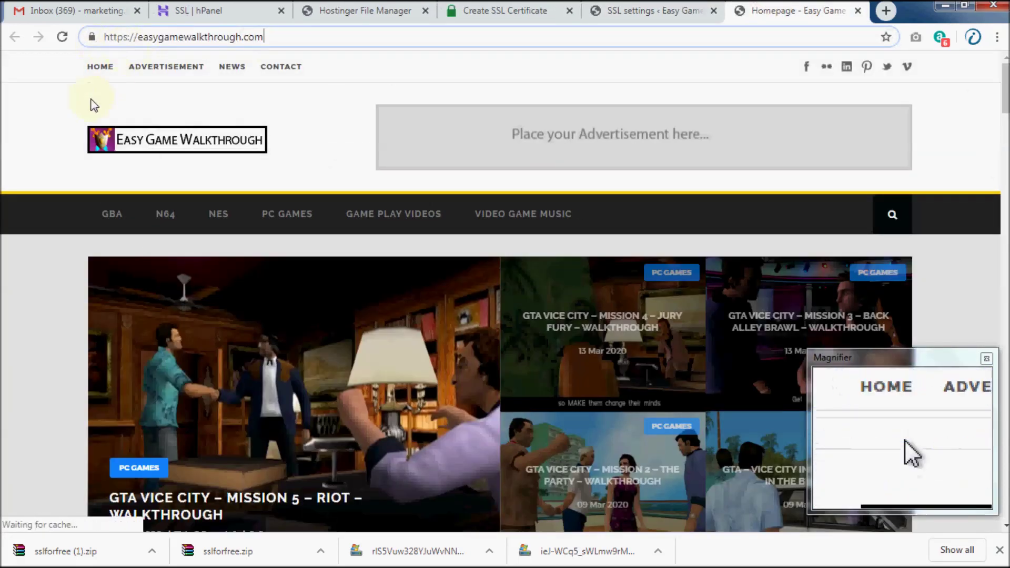
pyautogui.click(461, 288)
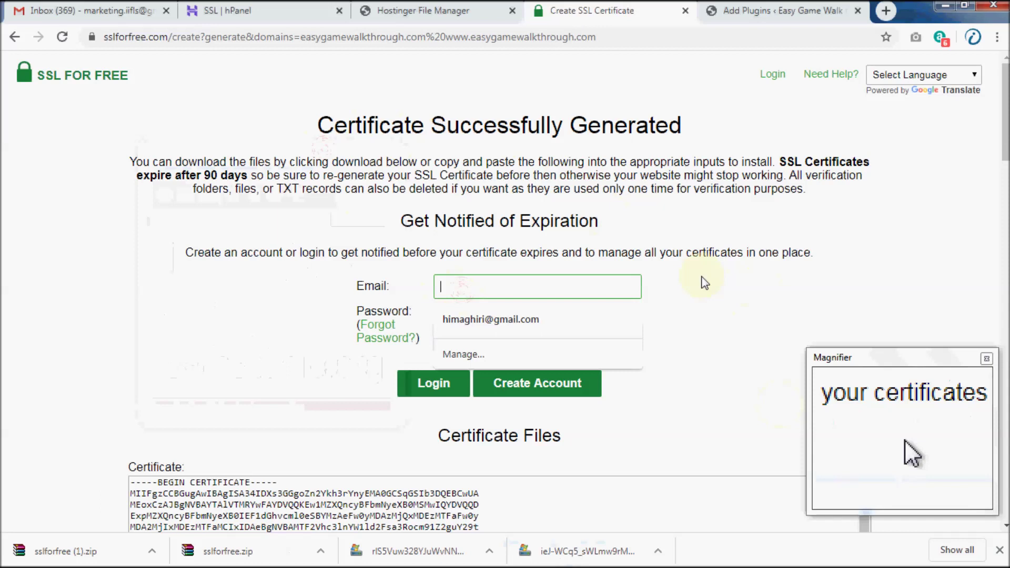
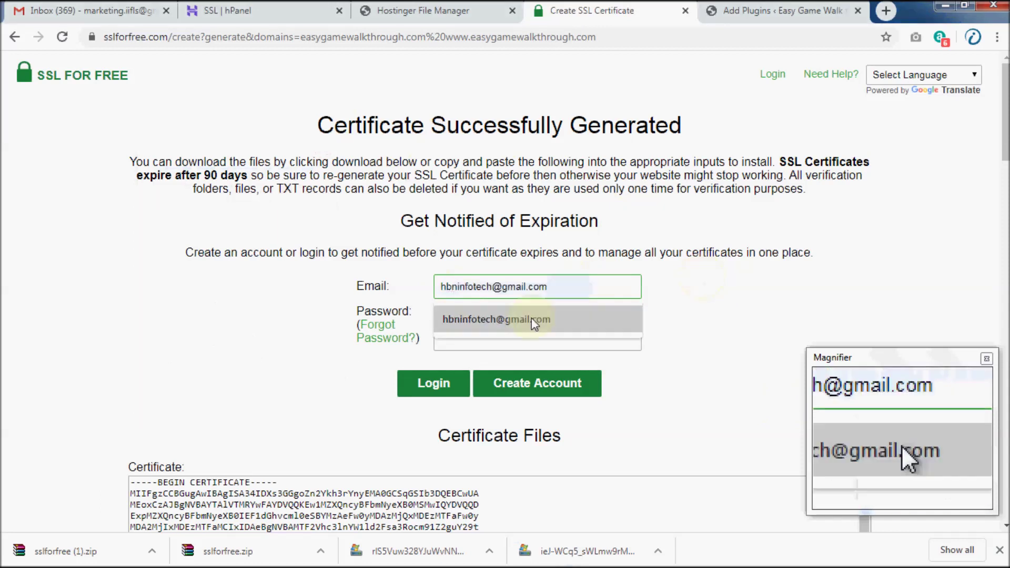
# Fill the expiry-notification form's e-mail field with the autofilled address and move to the password.
pyautogui.click(528, 319)
pyautogui.click(497, 339)
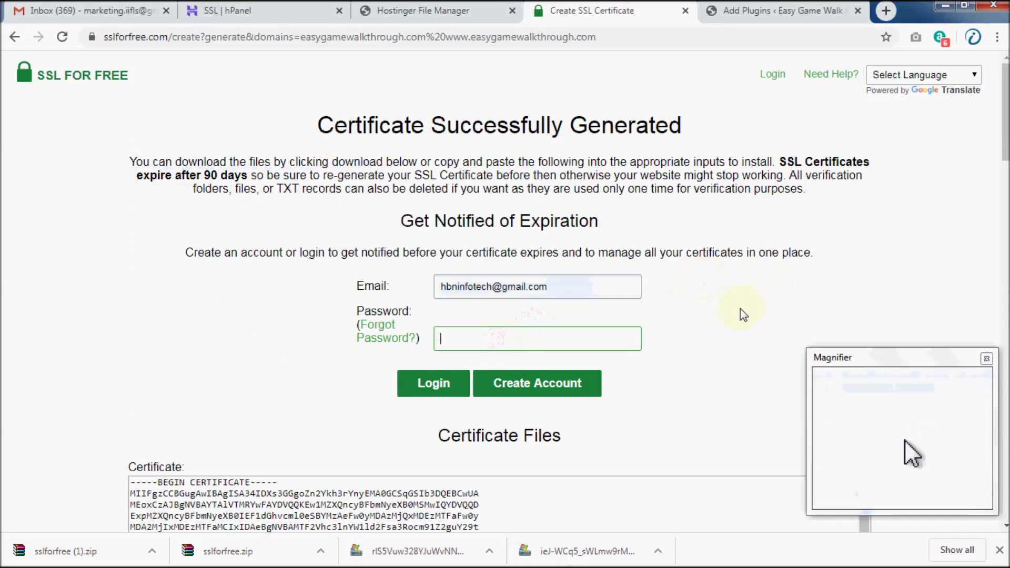
pyautogui.scroll(-1, 661, 279)
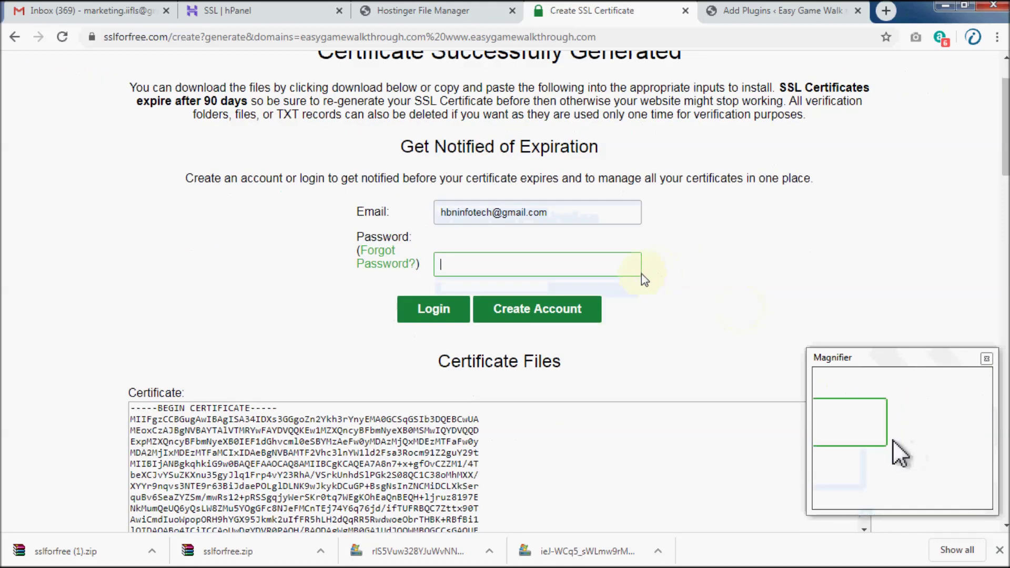
# Attempt to create the account, then re-enter the password after the 'Invalid Email or Password' error.
pyautogui.click(549, 316)
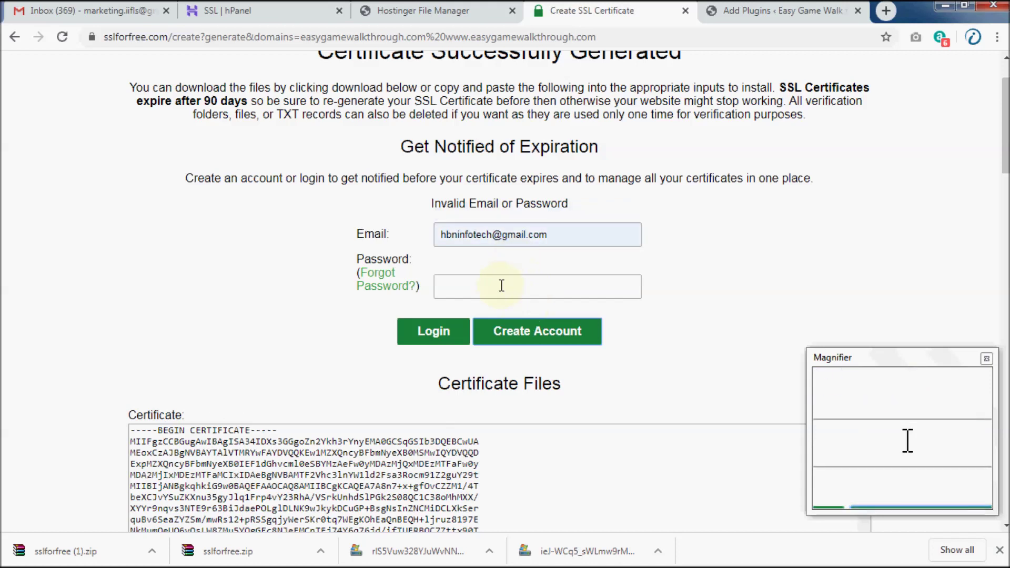
pyautogui.click(502, 286)
pyautogui.write('***')
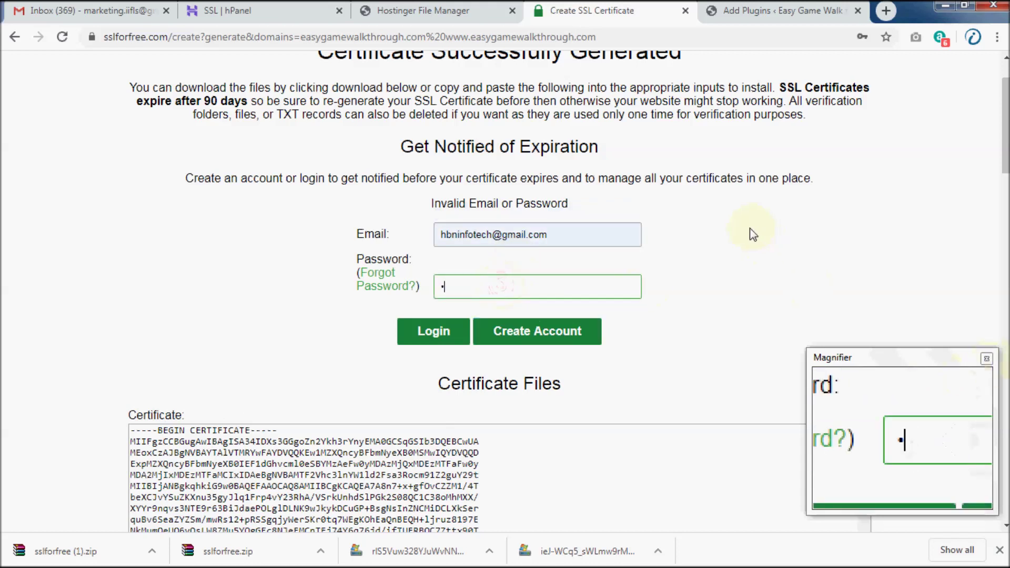
pyautogui.write('**')
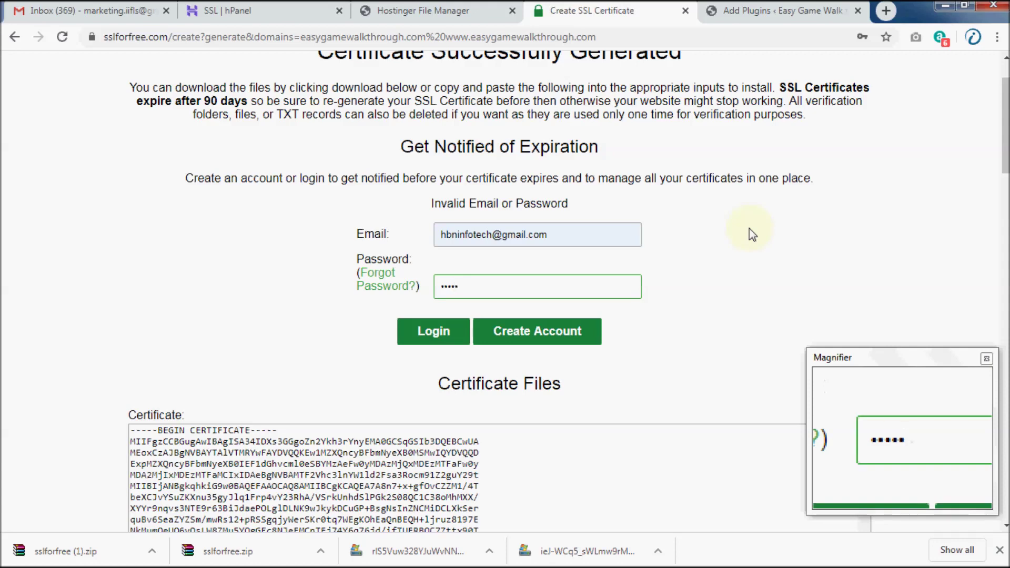